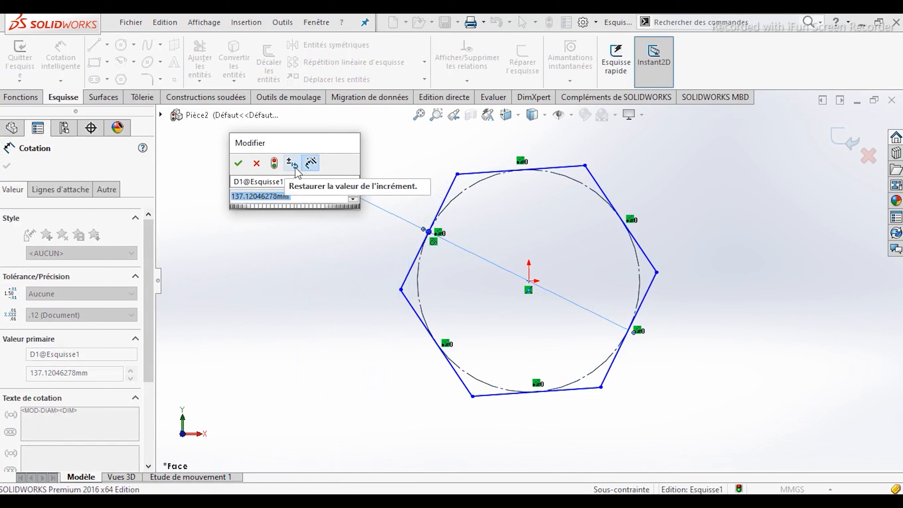
# - Set the diameter of the hexagon's inscribed construction circle to 50 mm
pyautogui.write('50')
pyautogui.press('Return')
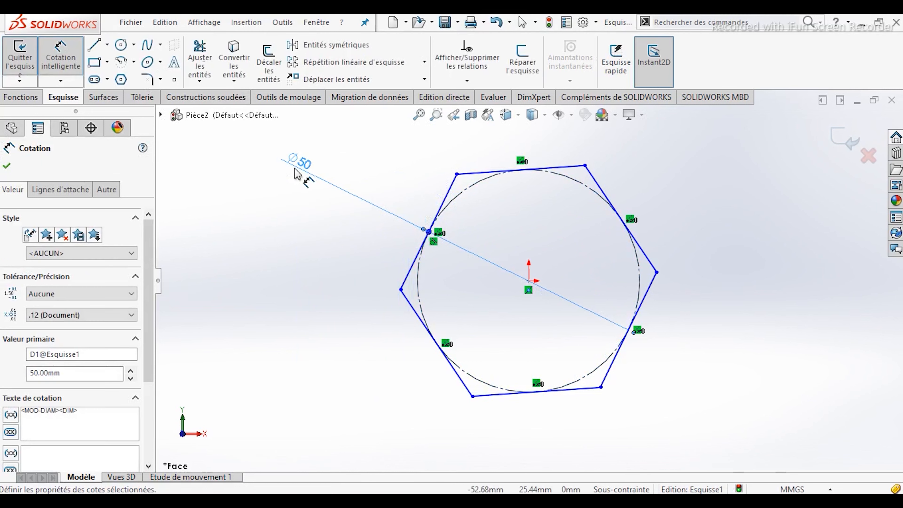
pyautogui.click(7, 166)
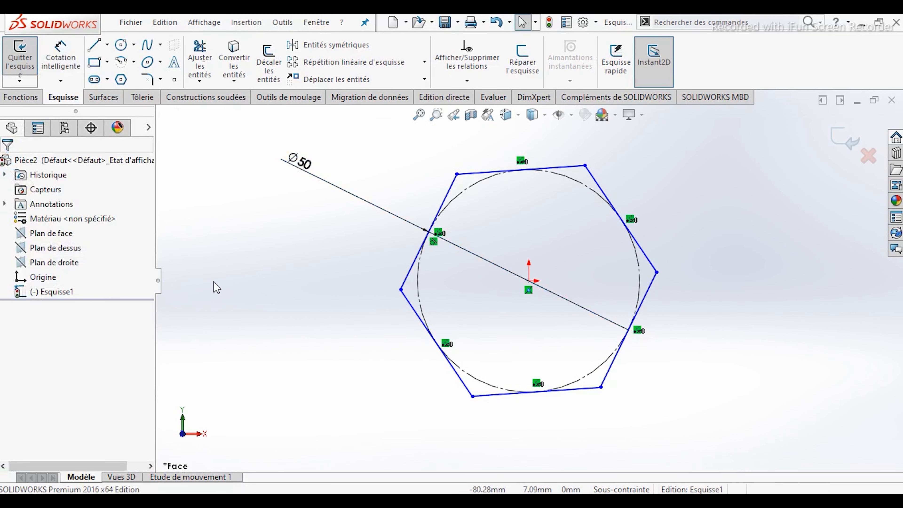
# - Add a vertical relation to the hexagon's lower-left side to fix its orientation
pyautogui.click(412, 312)
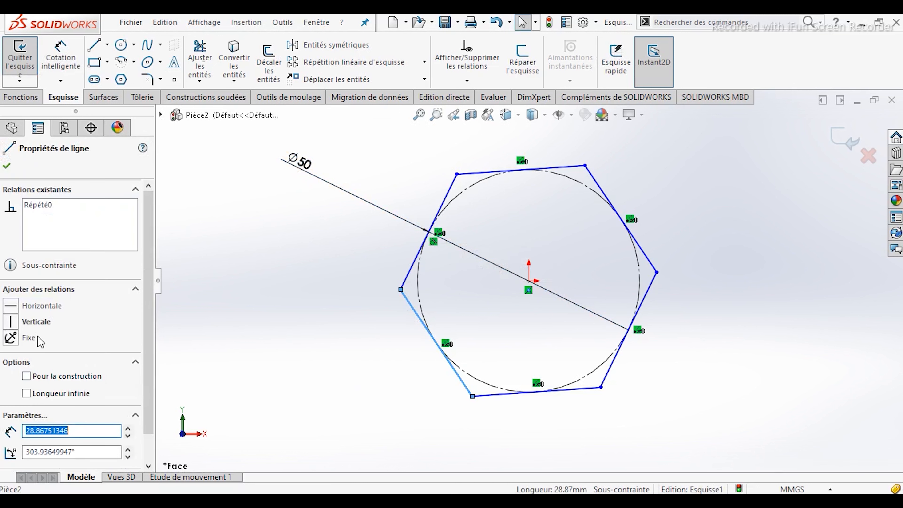
pyautogui.click(8, 323)
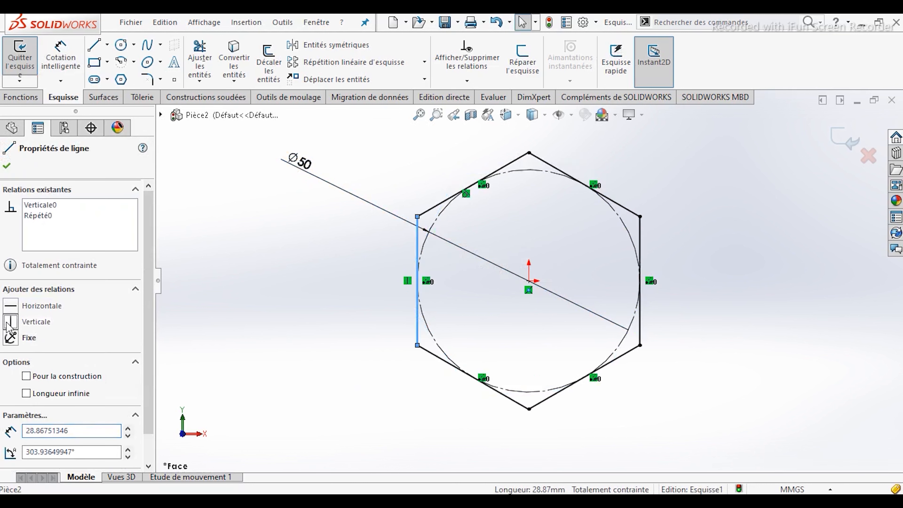
pyautogui.click(7, 167)
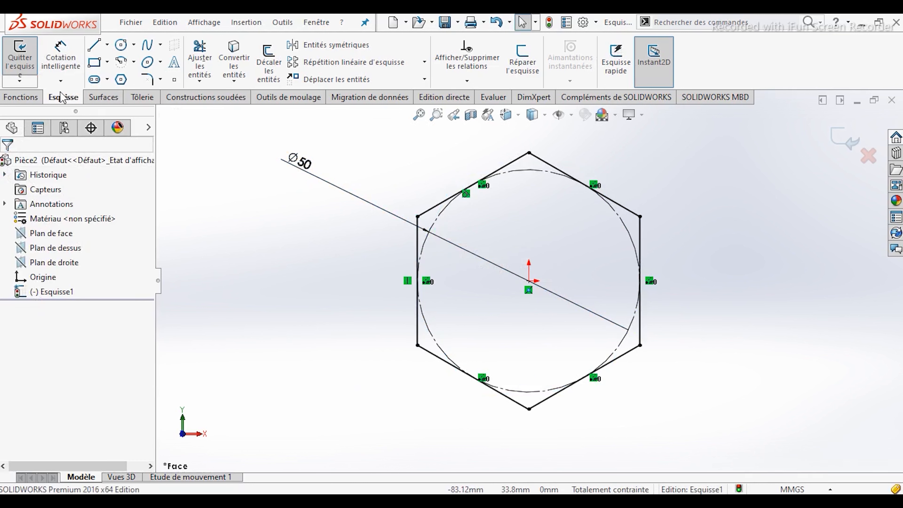
# - Extrude the hexagon sketch as a blind boss 40 mm deep
pyautogui.click(31, 98)
pyautogui.click(39, 66)
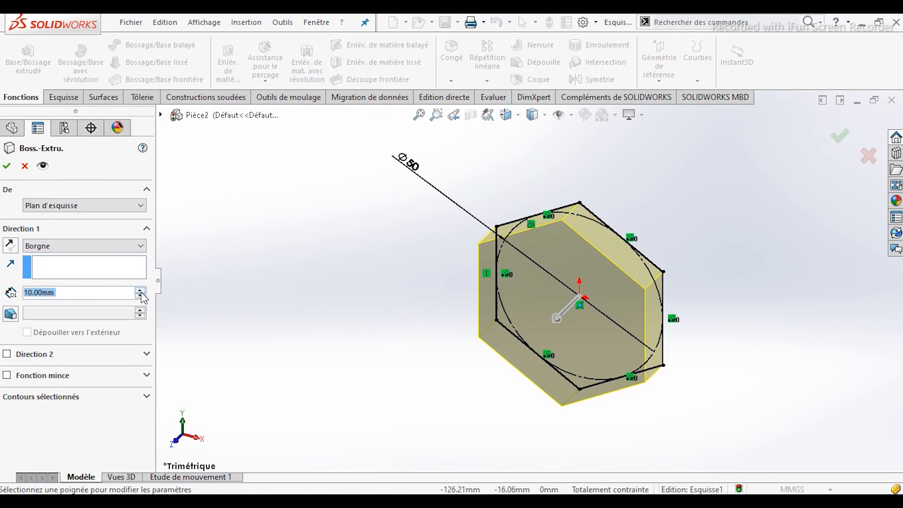
pyautogui.click(140, 290)
pyautogui.click(140, 290)
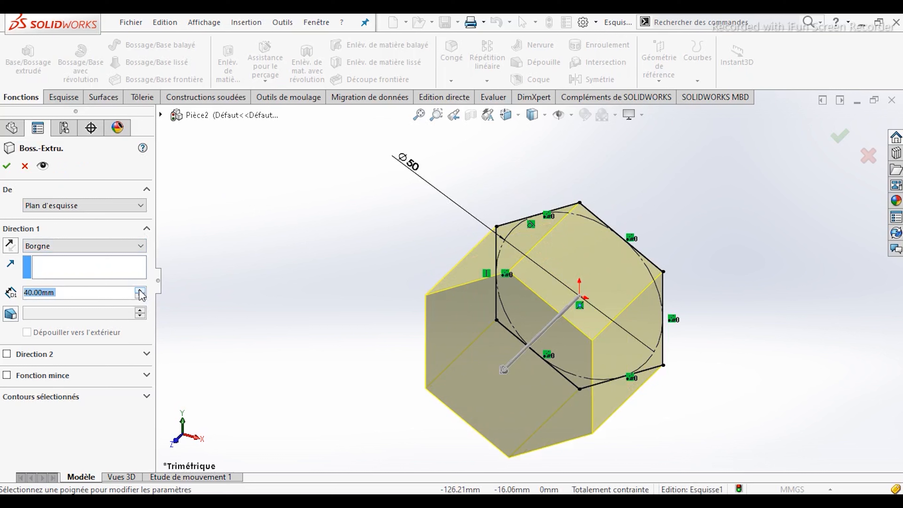
pyautogui.click(7, 166)
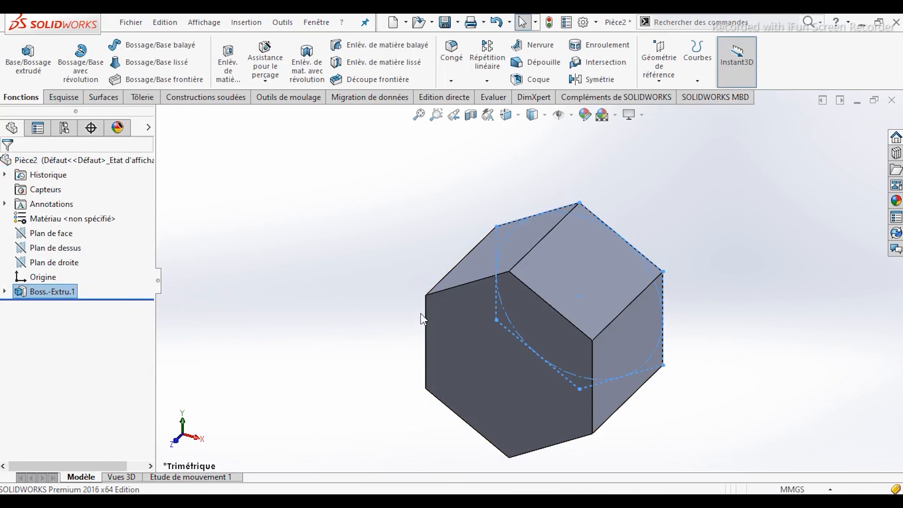
# - Start a sketch on the prism's front hexagonal face and draw a circle of about 15 mm radius centred on the origin
pyautogui.click(473, 352)
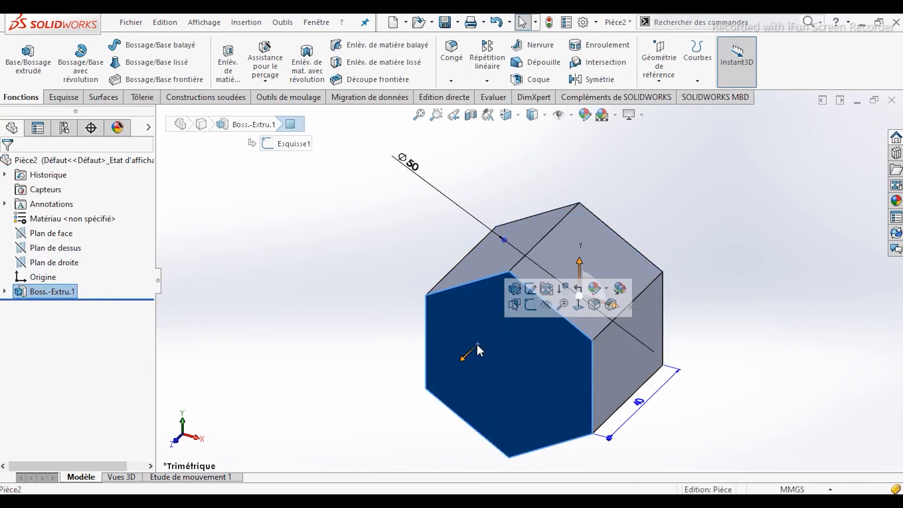
pyautogui.click(583, 310)
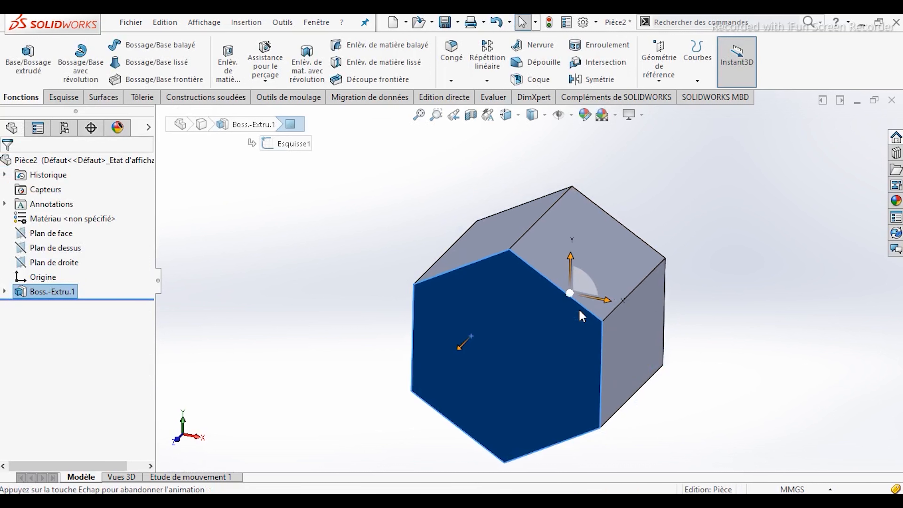
pyautogui.click(63, 98)
pyautogui.click(27, 67)
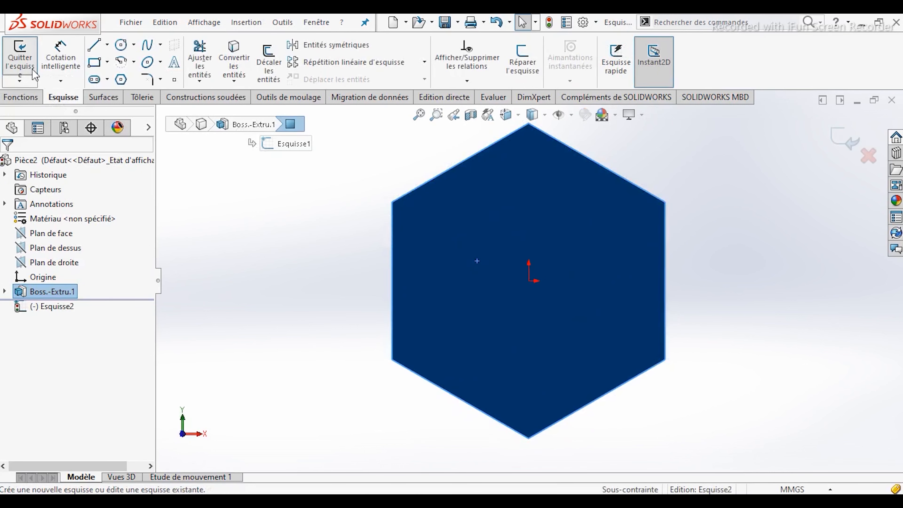
pyautogui.click(121, 50)
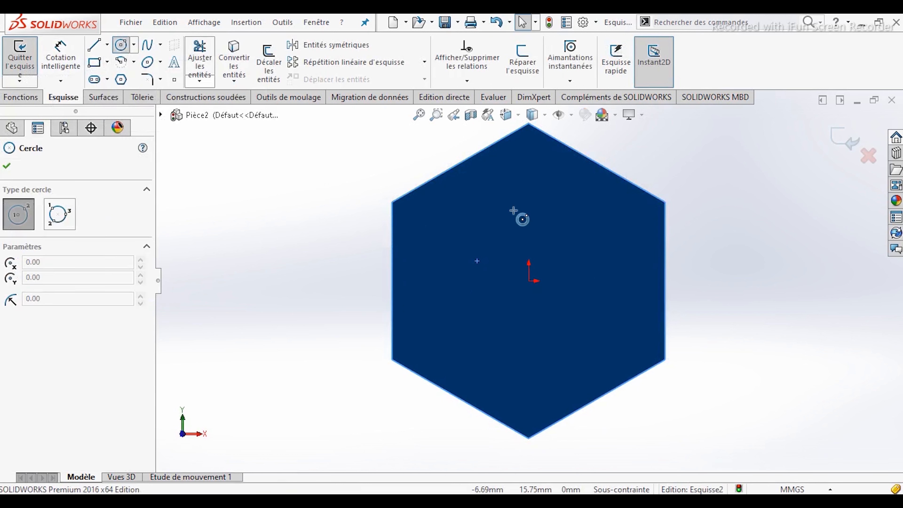
pyautogui.click(530, 281)
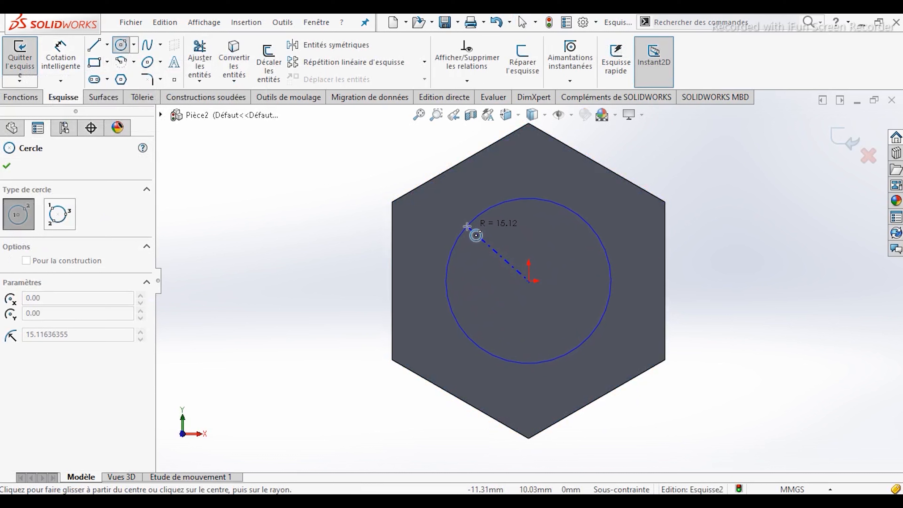
pyautogui.click(474, 233)
pyautogui.click(7, 166)
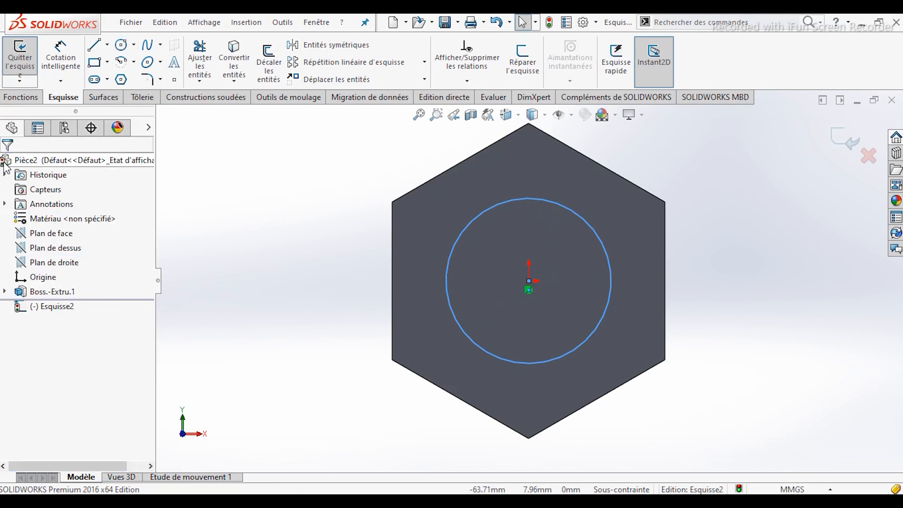
# - Dimension the circle's diameter and set it to 30 mm
pyautogui.click(52, 62)
pyautogui.click(449, 249)
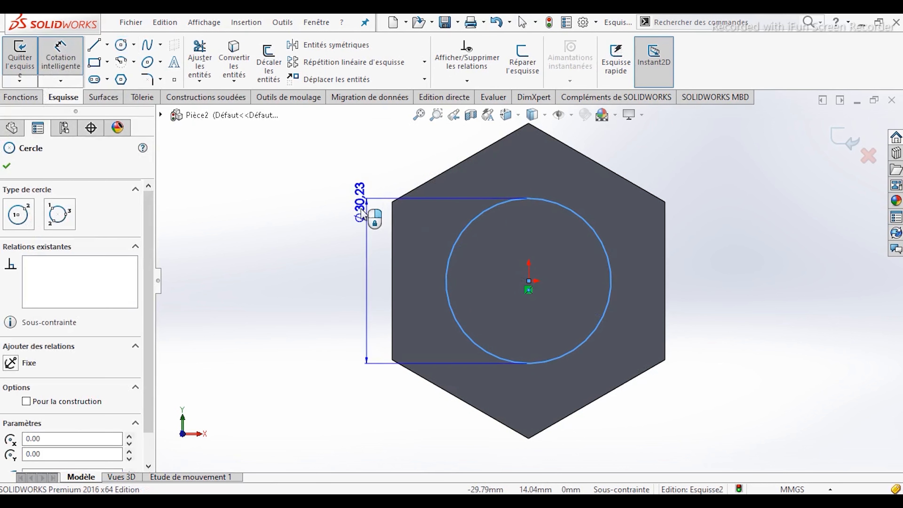
pyautogui.click(249, 165)
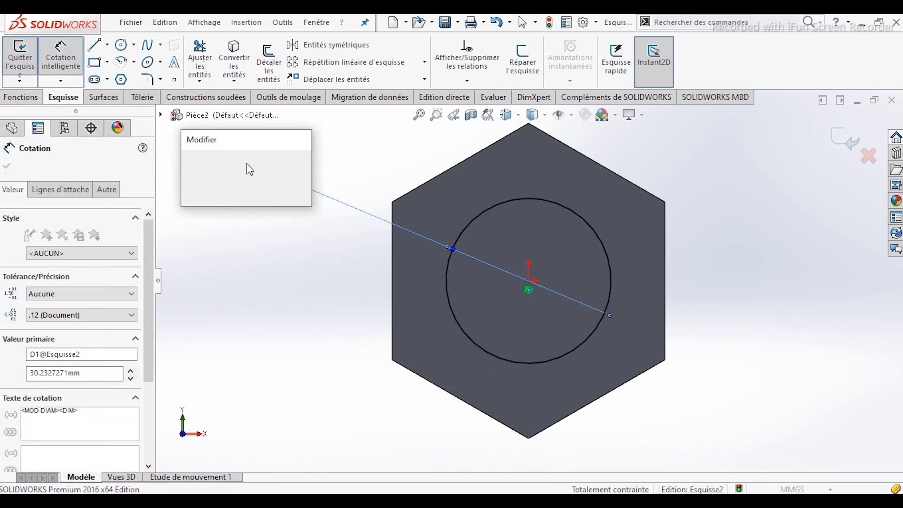
pyautogui.write('30')
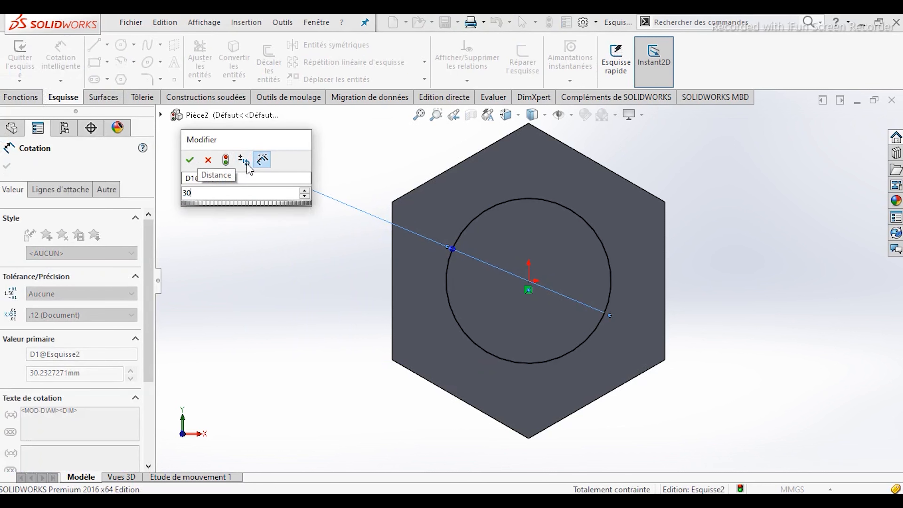
pyautogui.press('Return')
pyautogui.click(7, 166)
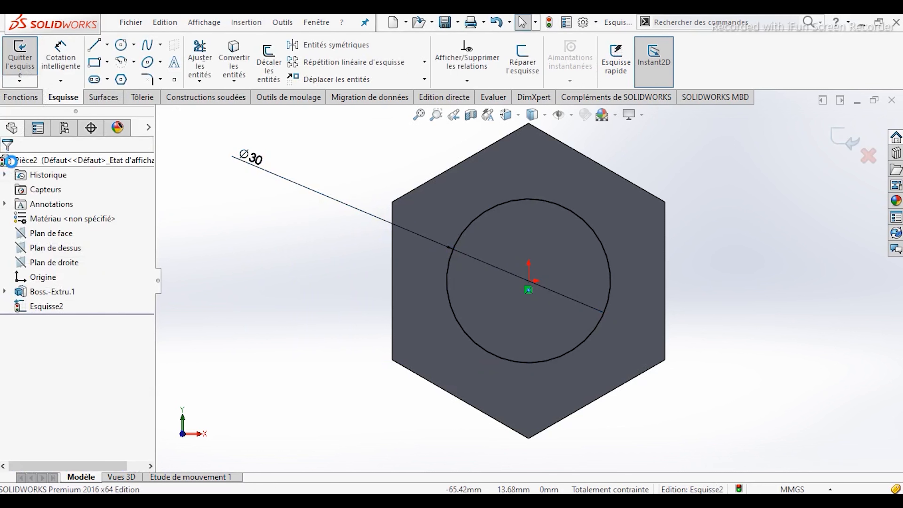
# - Cut the circle sketch through the whole hexagonal prism with an extruded cut set to Through All (A travers tout)
pyautogui.click(22, 98)
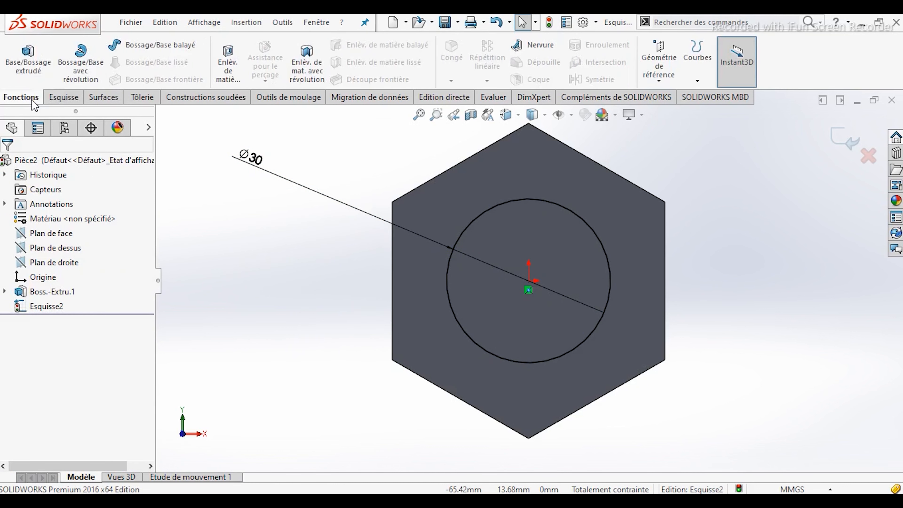
pyautogui.click(227, 78)
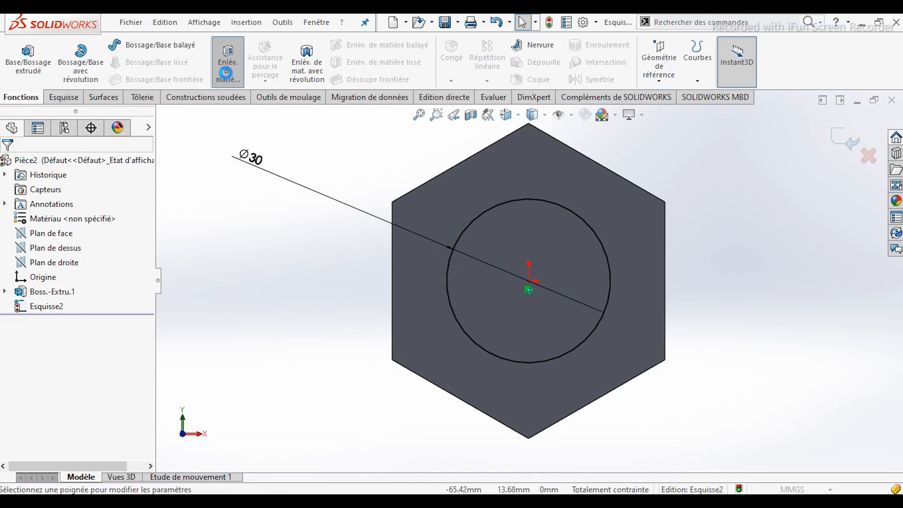
pyautogui.moveTo(421, 174); pyautogui.dragTo(349, 192, button='middle')
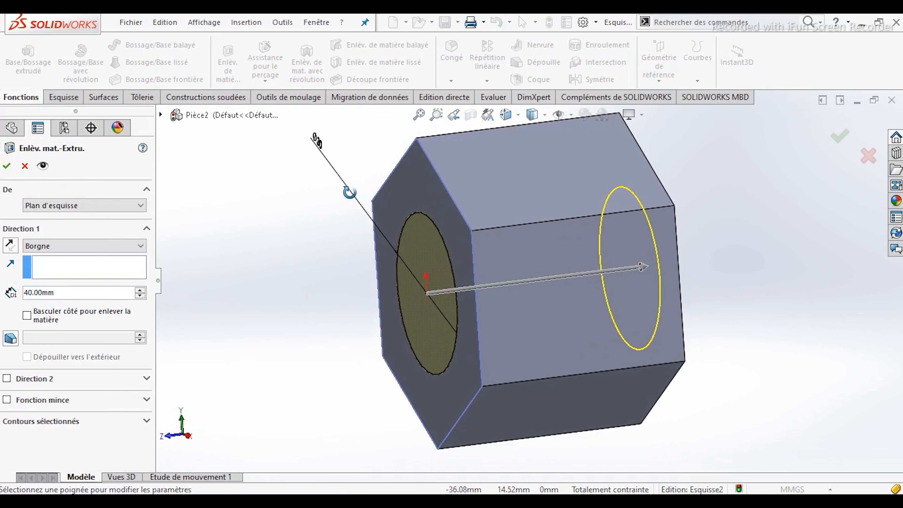
pyautogui.click(125, 246)
pyautogui.click(107, 267)
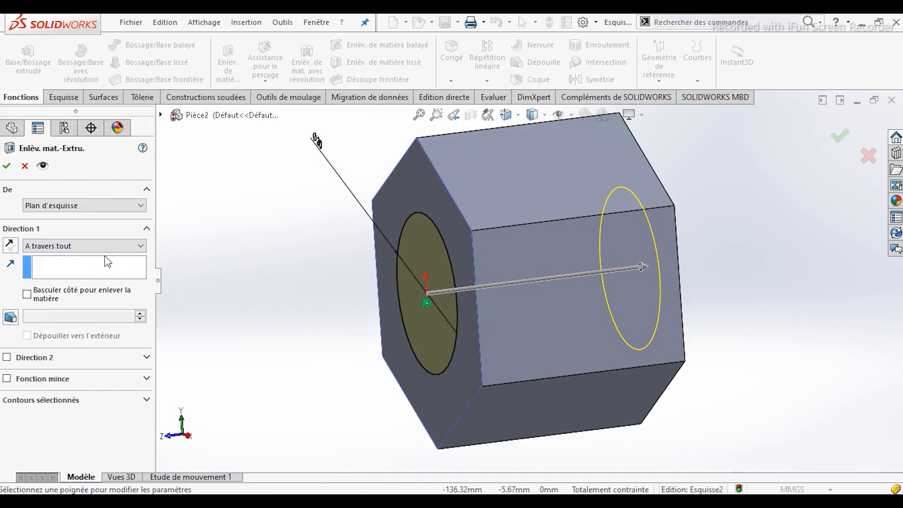
pyautogui.click(5, 169)
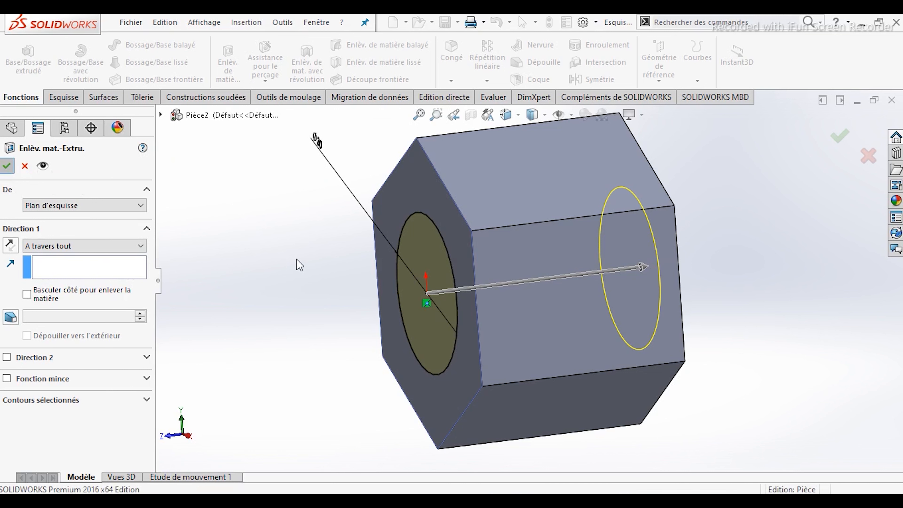
pyautogui.moveTo(290, 259); pyautogui.dragTo(351, 216, button='middle')
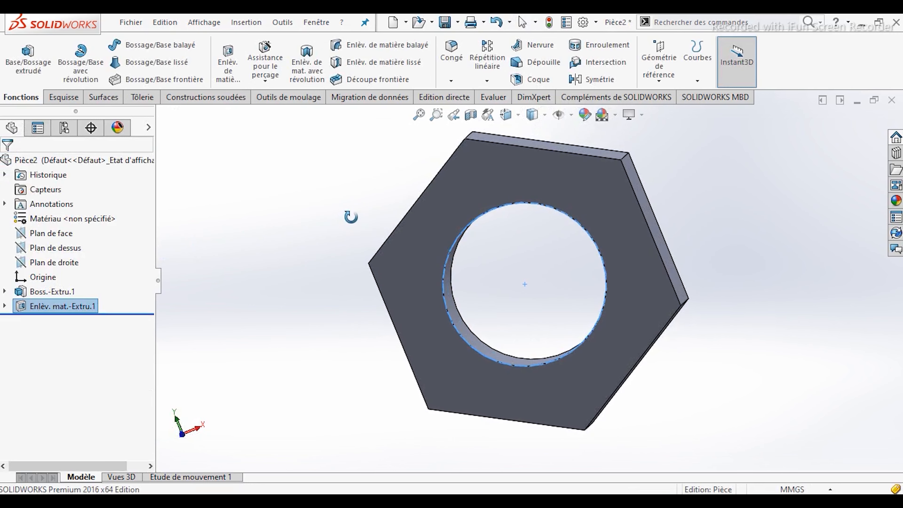
# - Chamfer the circular edges at both ends of the hole with a 2 mm distance and a 45° angle
pyautogui.click(515, 264)
pyautogui.moveTo(515, 265); pyautogui.dragTo(499, 241, button='middle')
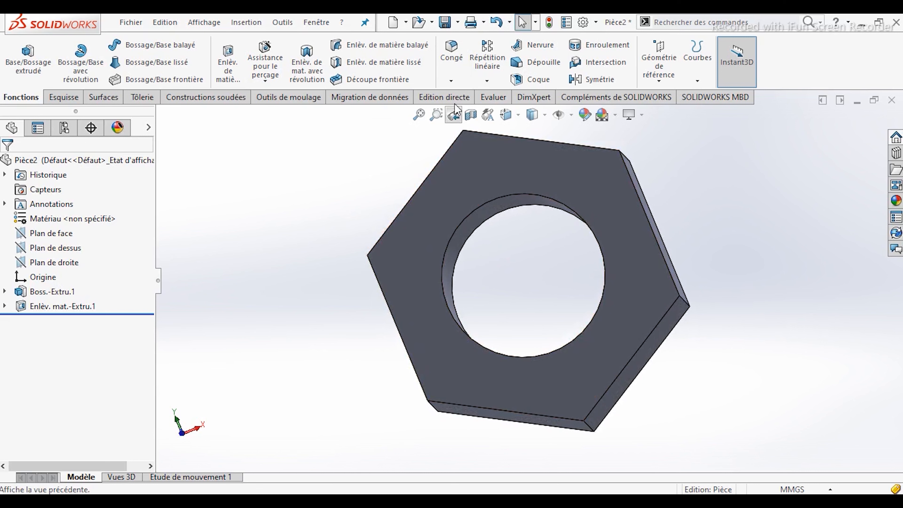
pyautogui.click(457, 83)
pyautogui.click(469, 112)
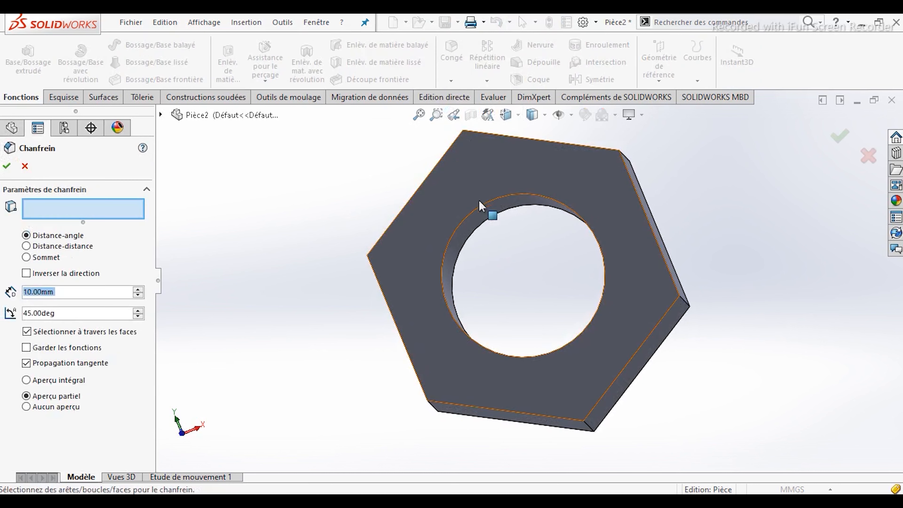
pyautogui.click(476, 217)
pyautogui.moveTo(483, 222); pyautogui.dragTo(326, 259, button='middle')
pyautogui.click(560, 205)
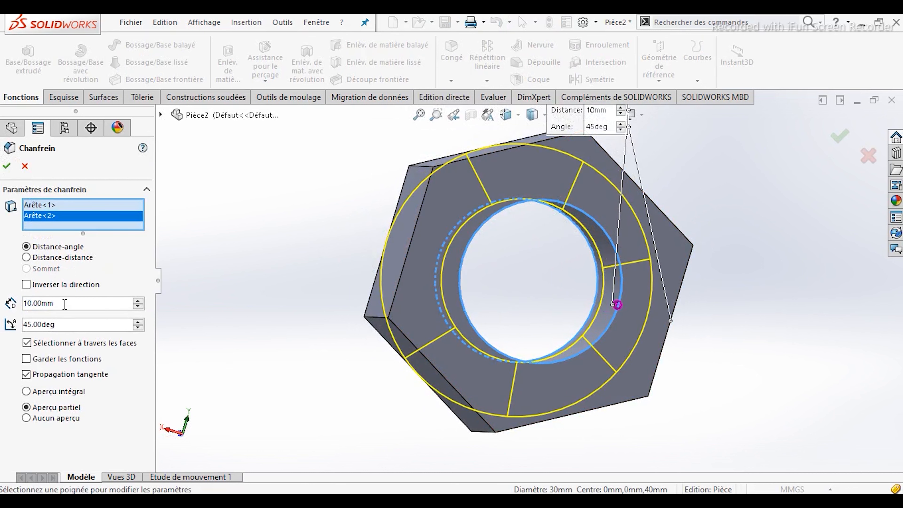
pyautogui.moveTo(65, 304); pyautogui.dragTo(21, 305)
pyautogui.write('2')
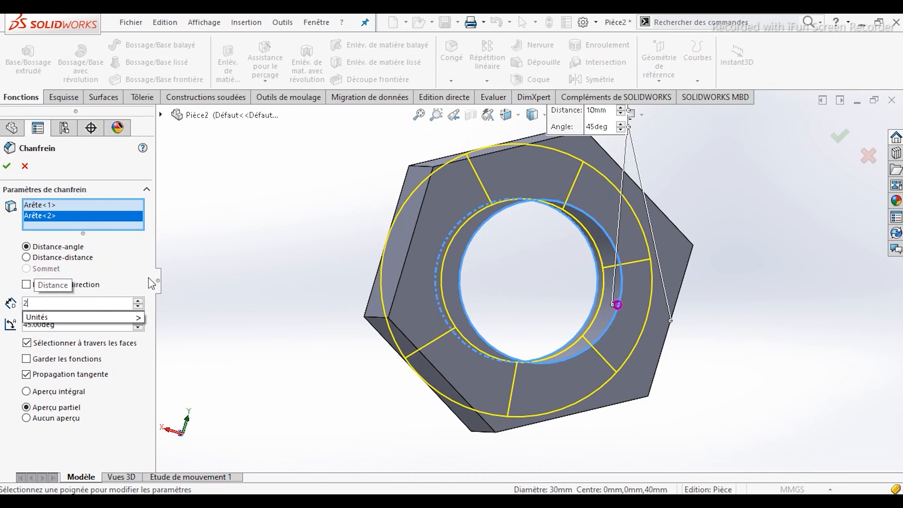
pyautogui.click(7, 166)
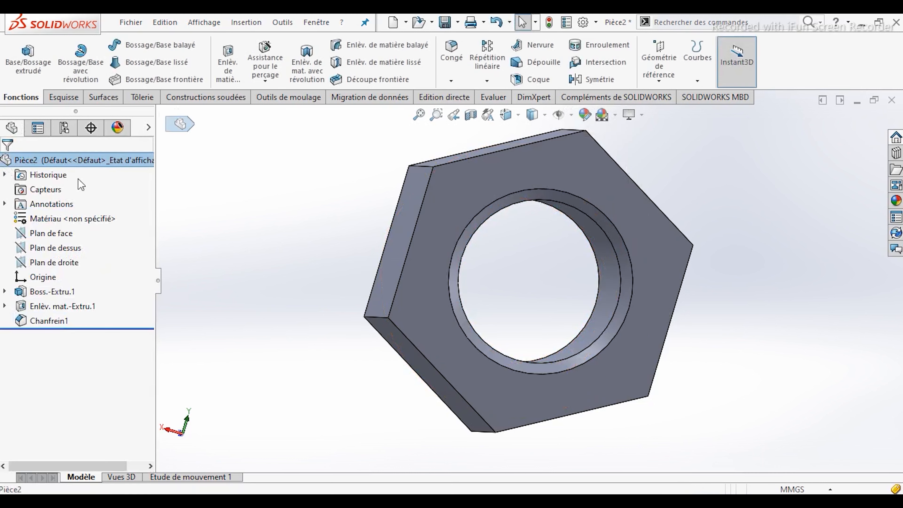
# - Create a reference plane offset 10 mm outward from the nut's front hexagonal face
pyautogui.moveTo(325, 188); pyautogui.dragTo(498, 216, button='middle')
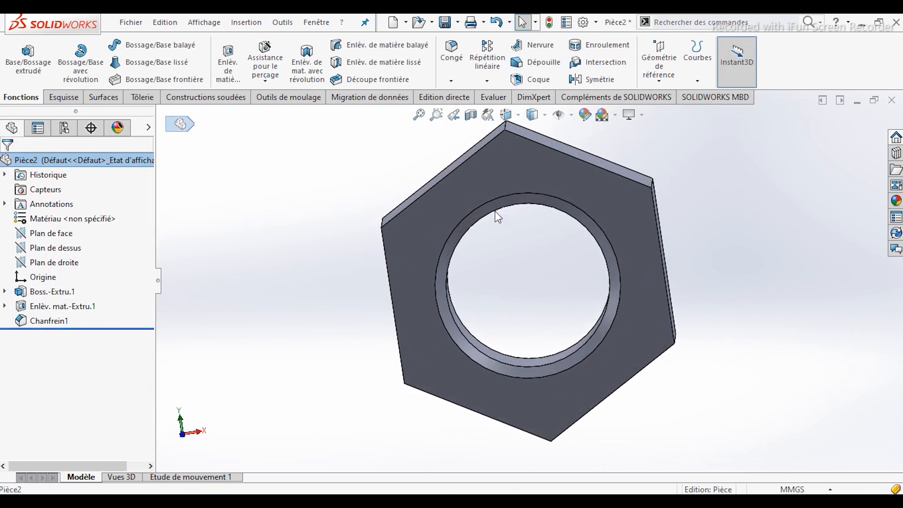
pyautogui.click(566, 175)
pyautogui.click(659, 82)
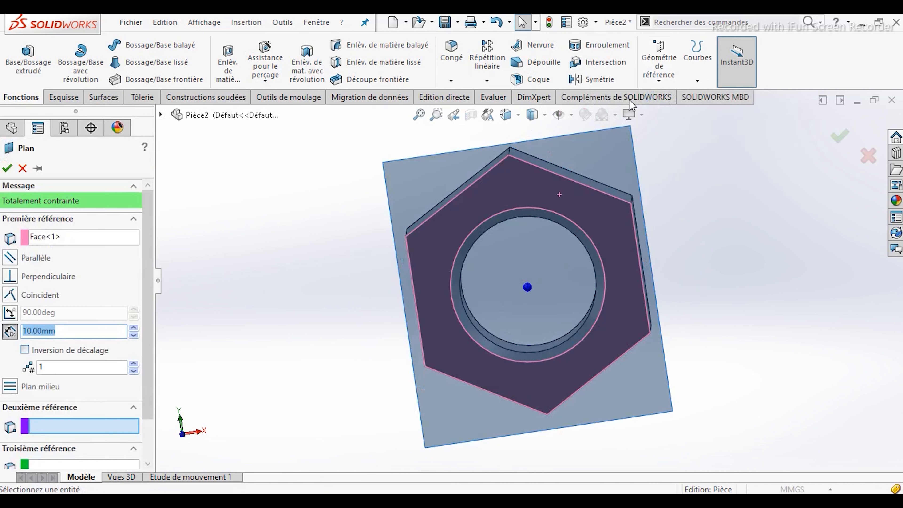
pyautogui.moveTo(324, 283); pyautogui.dragTo(321, 265, button='middle')
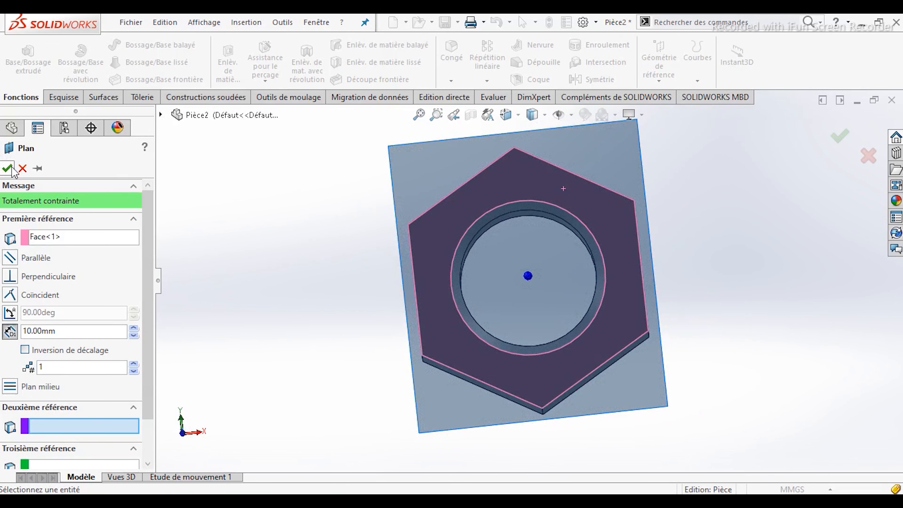
pyautogui.click(8, 168)
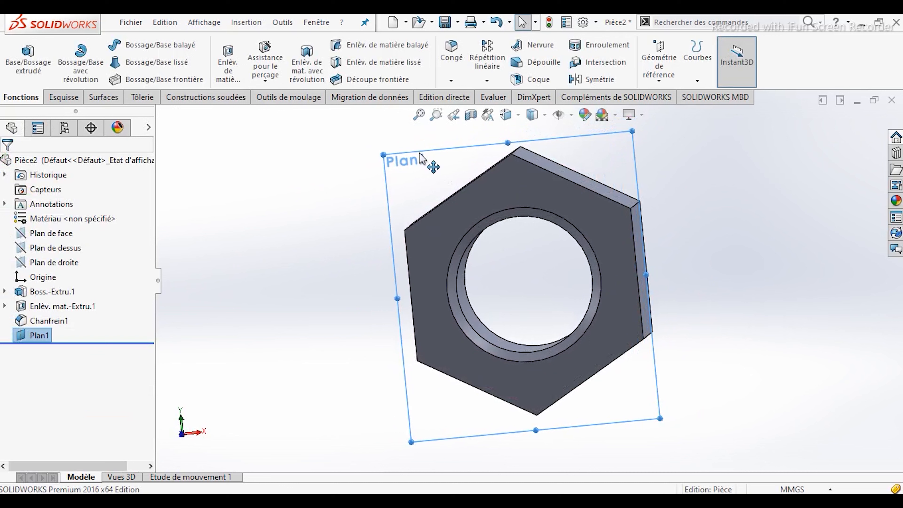
# - Sketch a circle about 34 mm in diameter on the offset plane, centred on the origin and reaching the hole chamfer's outer edge
pyautogui.click(400, 158)
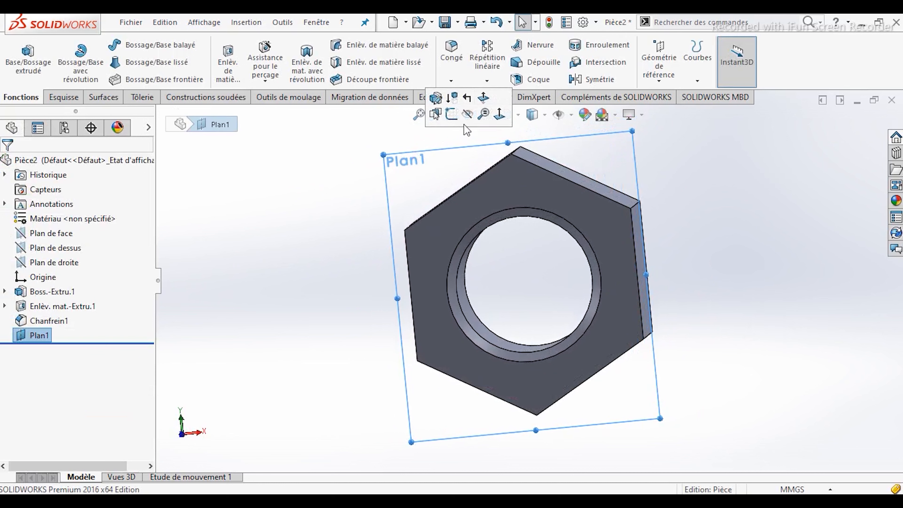
pyautogui.click(500, 116)
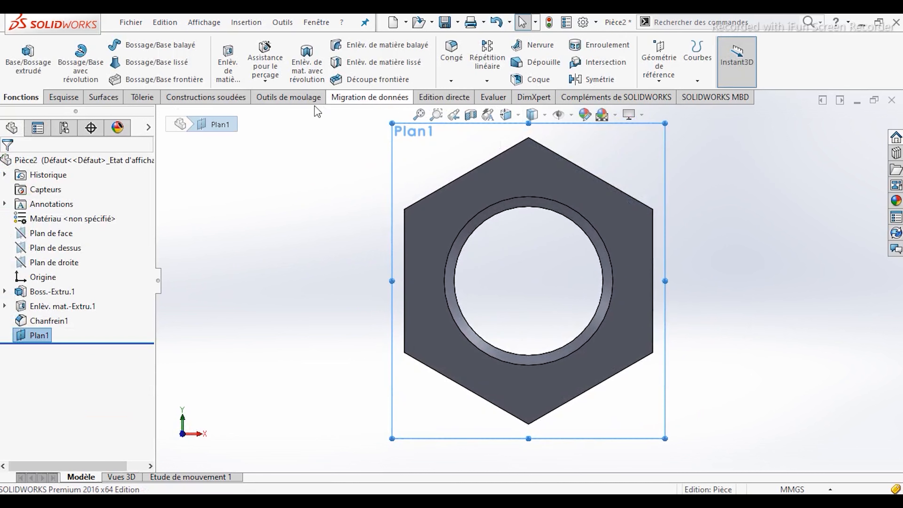
pyautogui.click(71, 98)
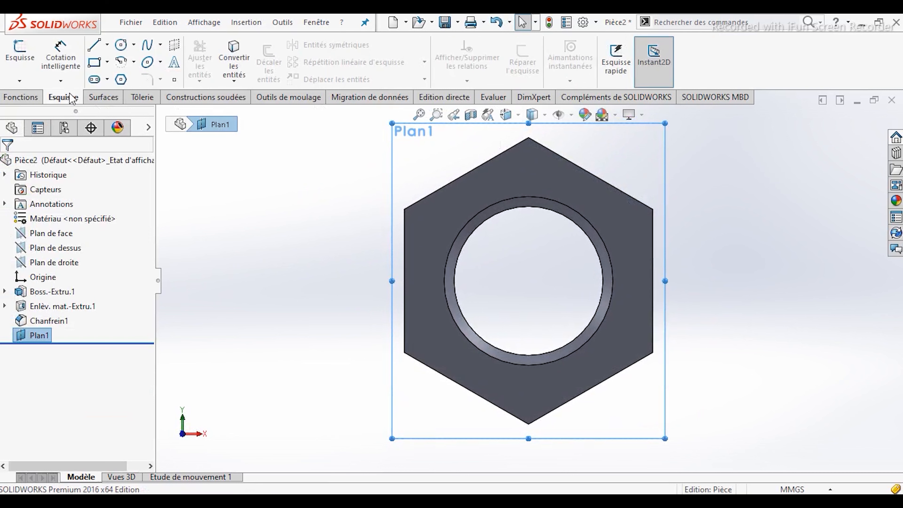
pyautogui.click(32, 71)
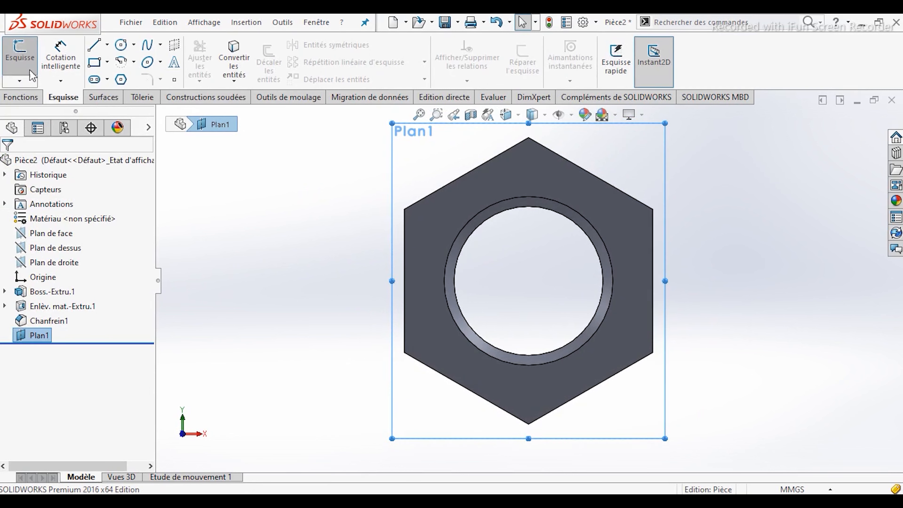
pyautogui.click(121, 45)
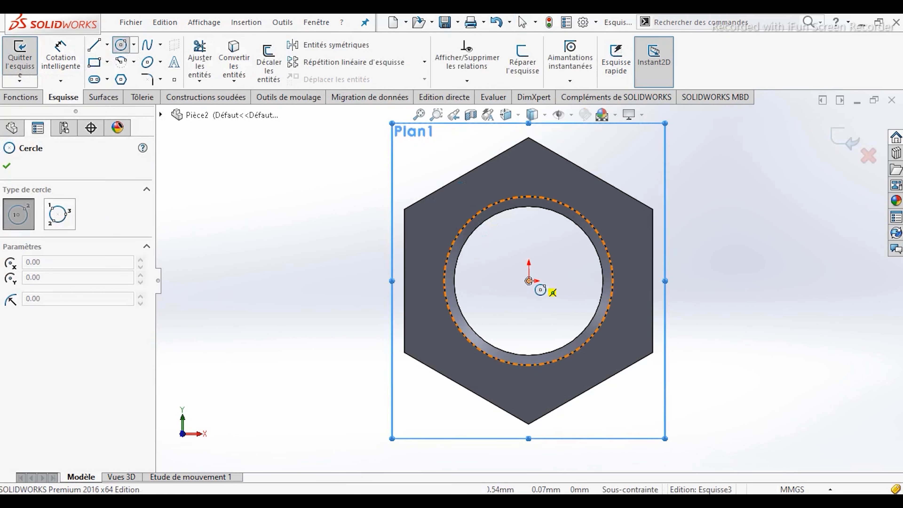
pyautogui.click(528, 281)
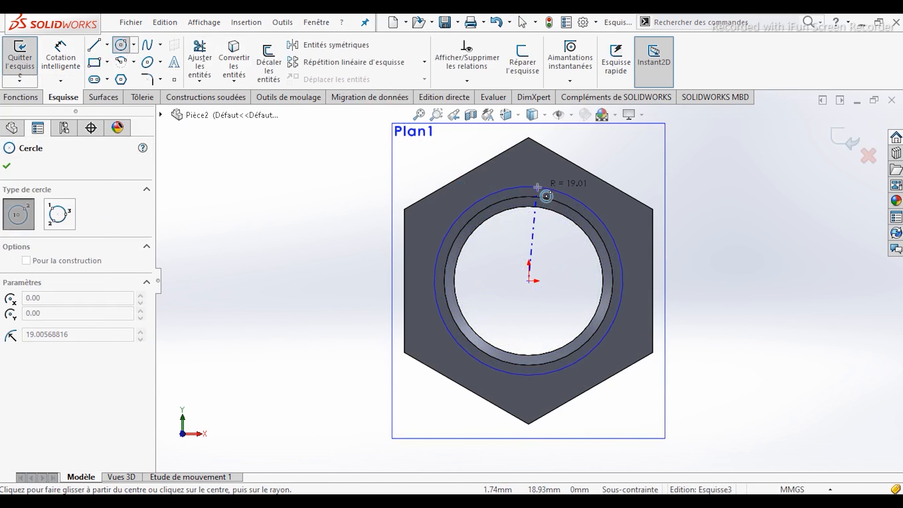
pyautogui.click(534, 197)
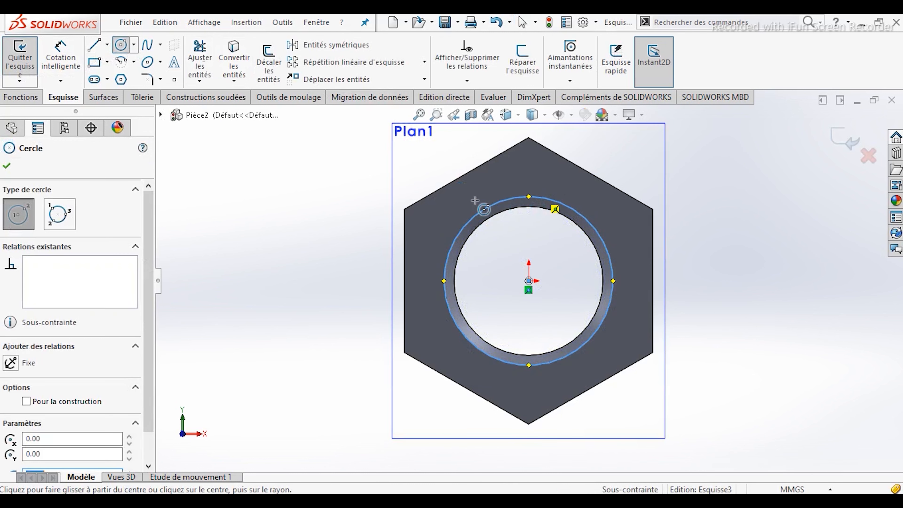
pyautogui.click(7, 166)
# - Dimension the diameter of the circle on the offset plane
pyautogui.click(61, 57)
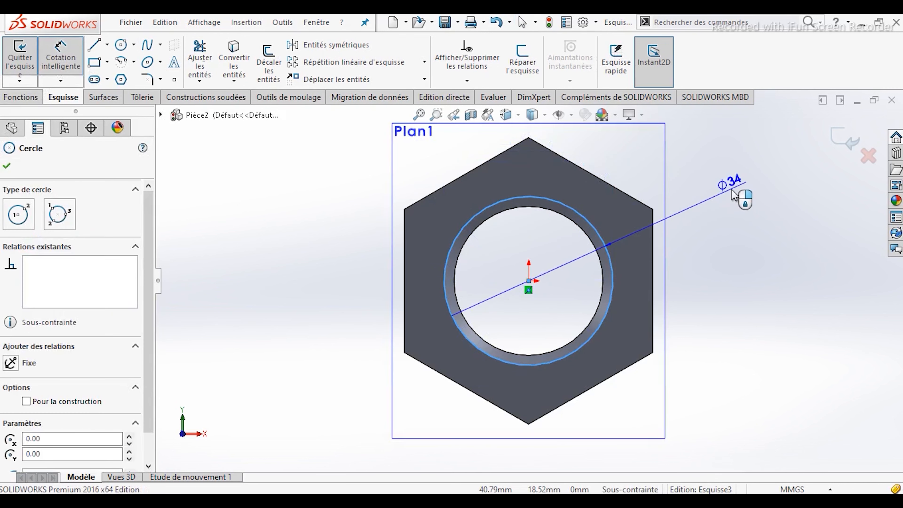
pyautogui.click(731, 195)
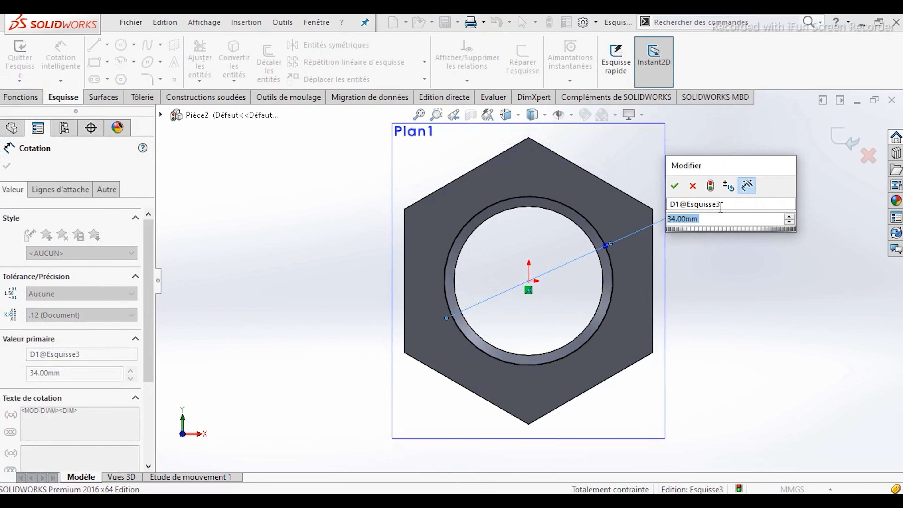
pyautogui.scroll(-3, 575, 216)
pyautogui.scroll(-2, 556, 283)
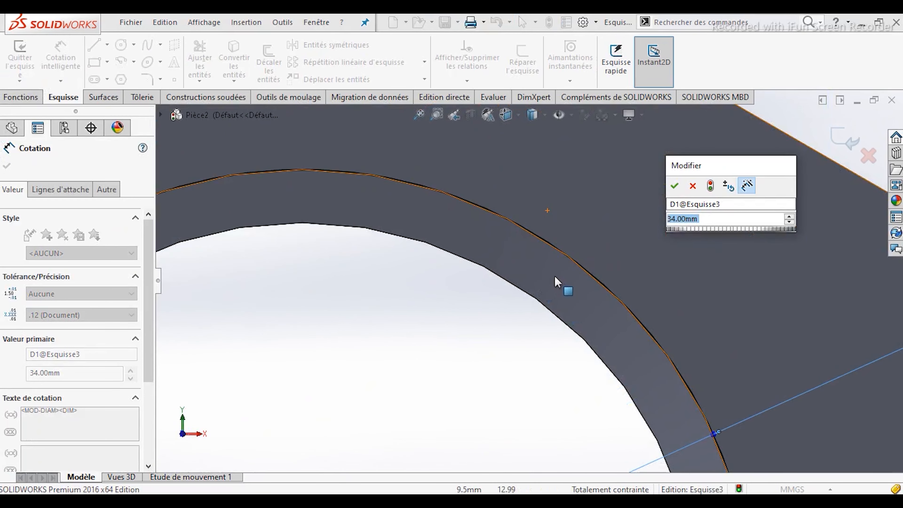
pyautogui.scroll(5, 555, 278)
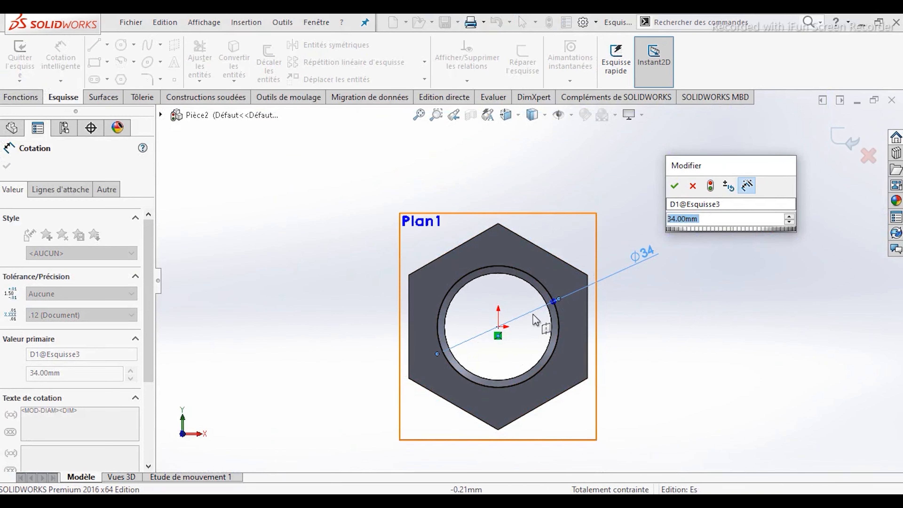
pyautogui.click(674, 187)
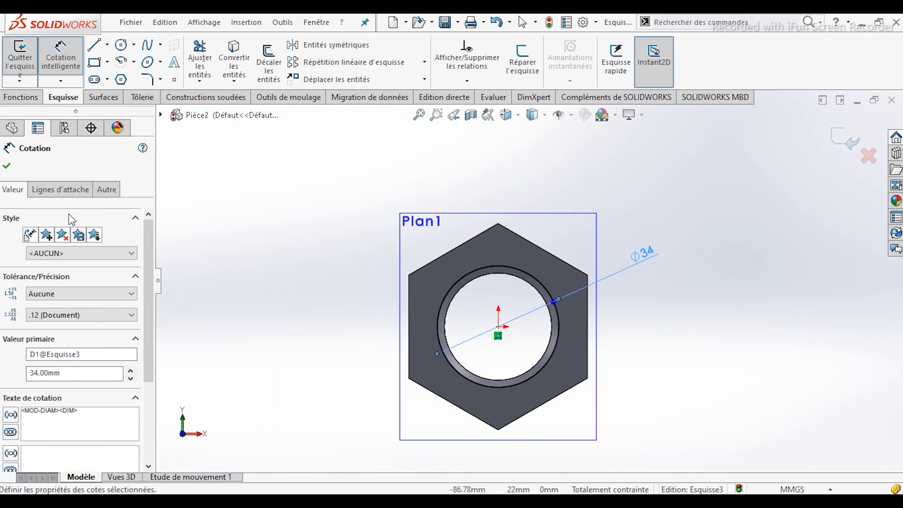
pyautogui.click(6, 168)
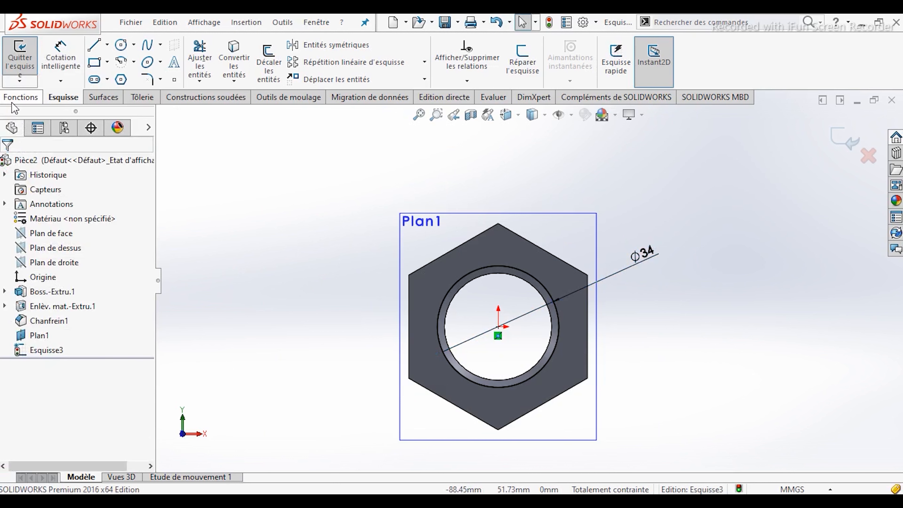
# - Start a variable-pitch helix from the circle and set the pitch of its first two regions to 3 mm
pyautogui.click(20, 97)
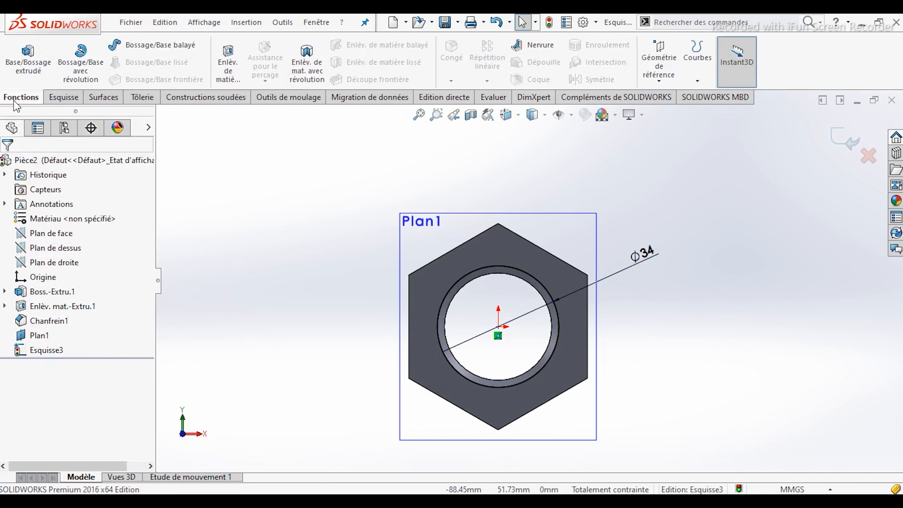
pyautogui.click(697, 80)
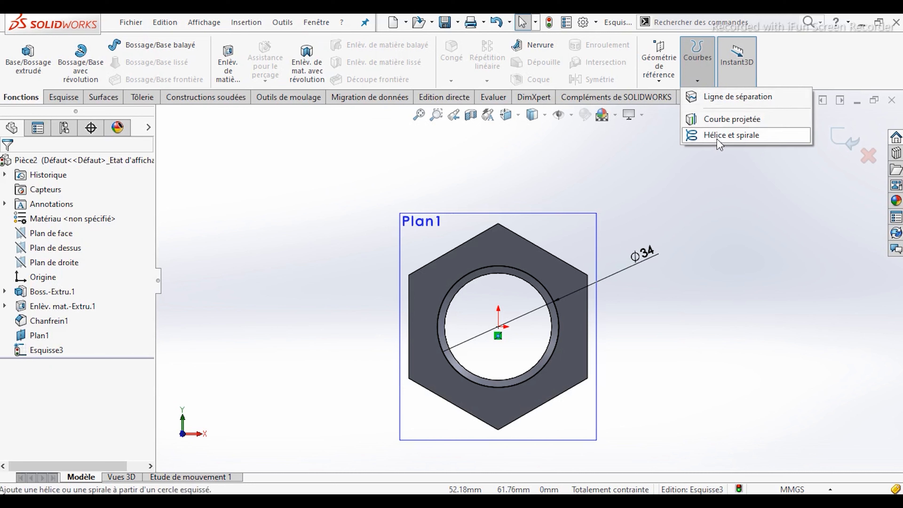
pyautogui.click(731, 135)
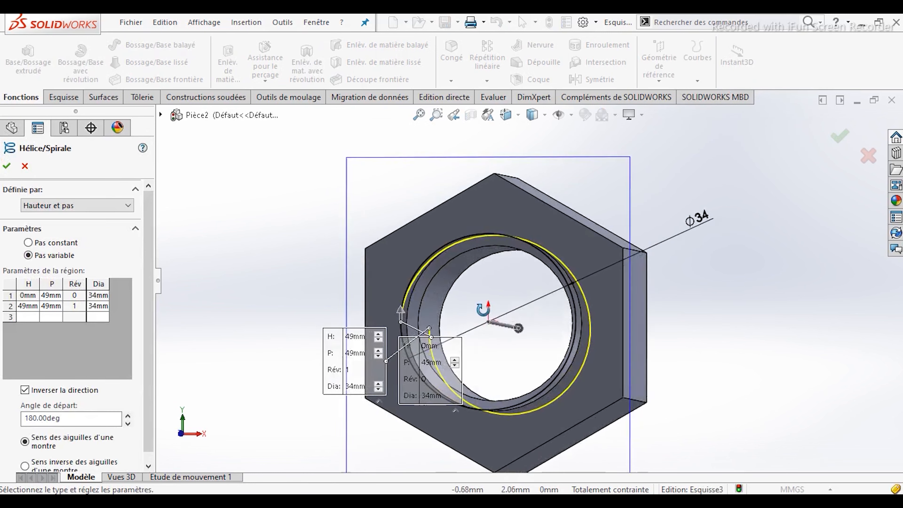
pyautogui.moveTo(484, 309); pyautogui.dragTo(402, 316, button='middle')
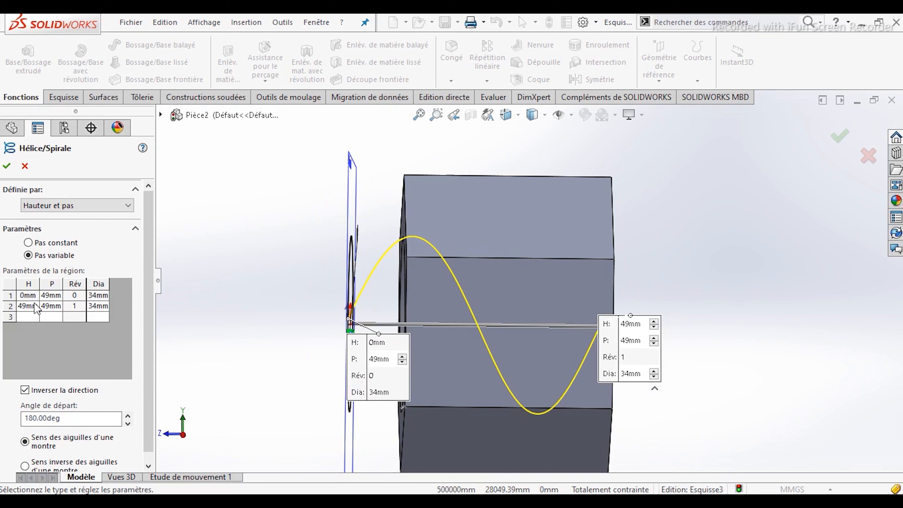
pyautogui.click(49, 296)
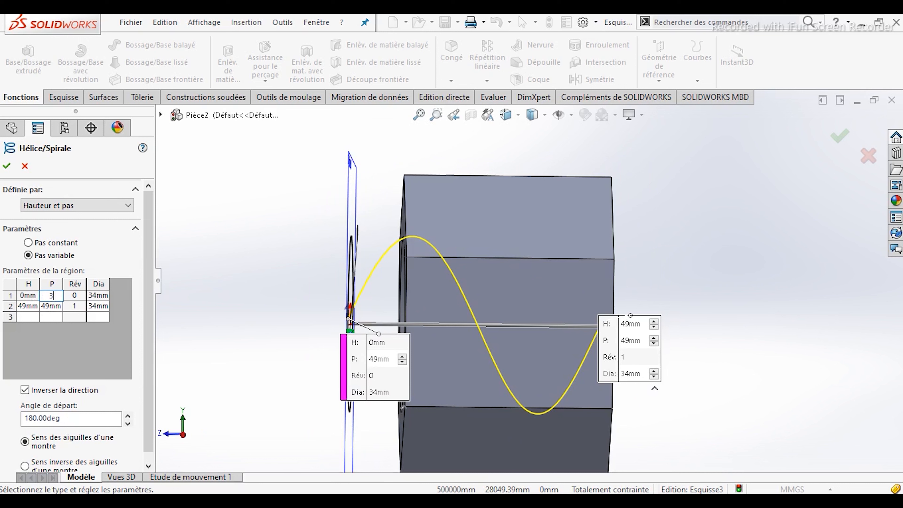
pyautogui.click(50, 306)
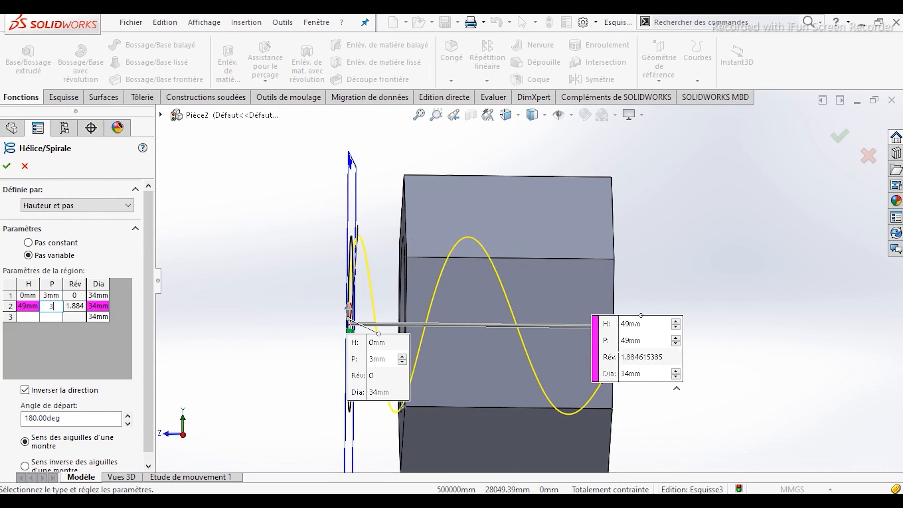
# - Add a third helix region at 55 mm height with a 3 mm pitch and create the helix
pyautogui.click(28, 316)
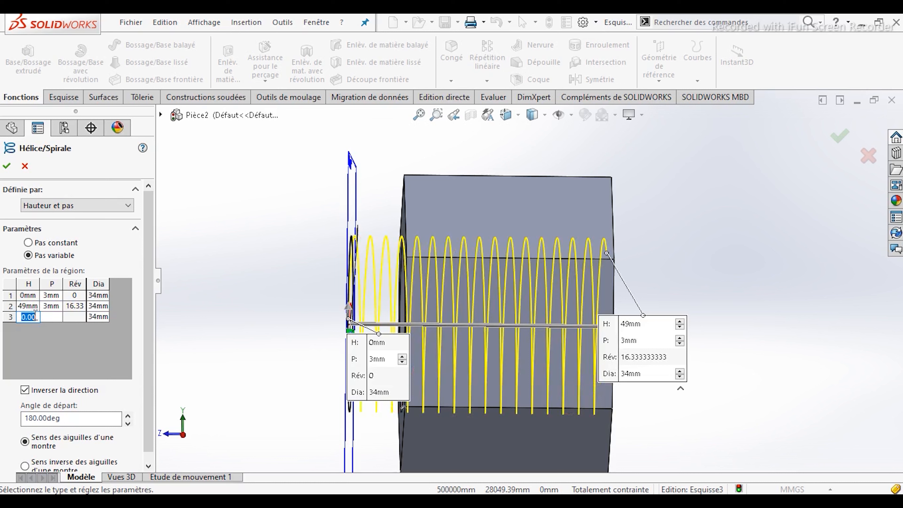
pyautogui.click(54, 316)
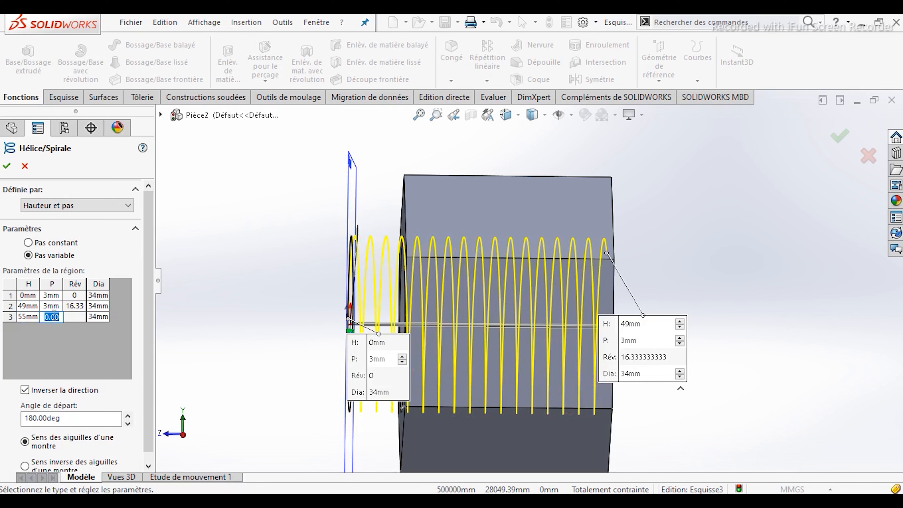
pyautogui.press('Return')
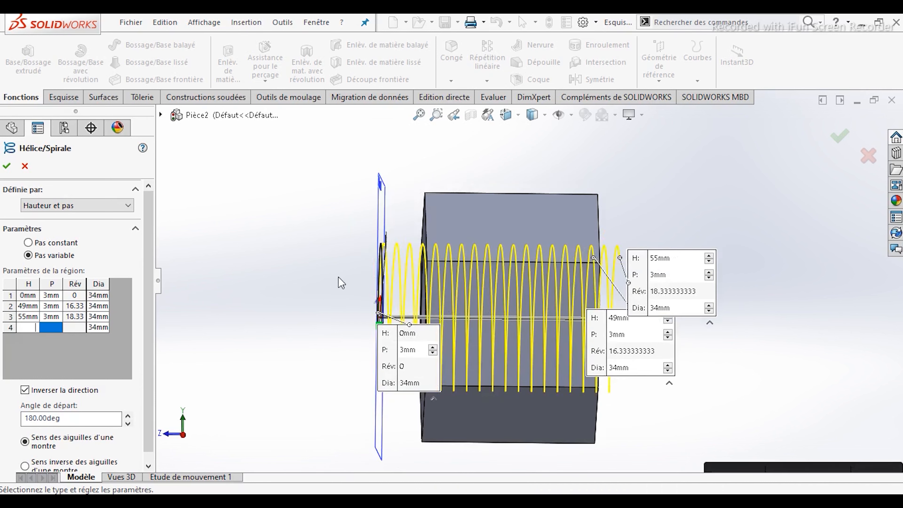
pyautogui.hotkey('ctrl', '1')
pyautogui.hotkey('ctrl', '4')
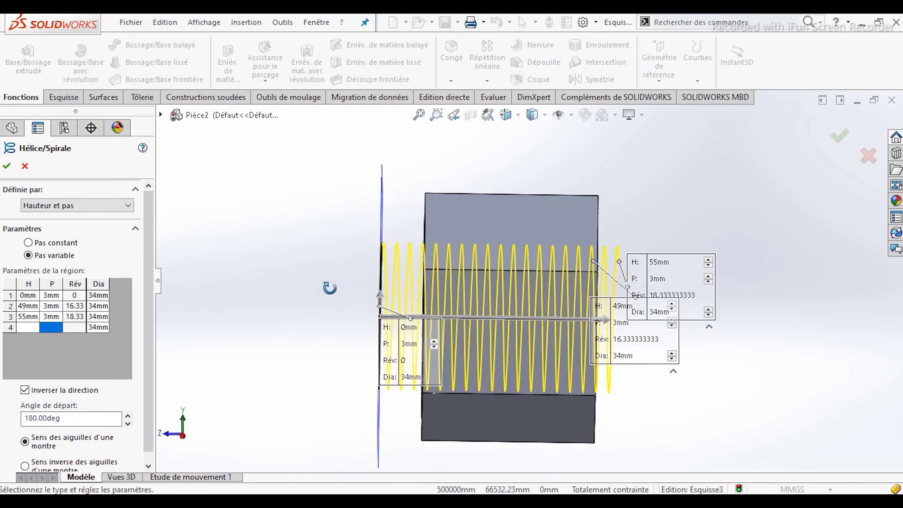
pyautogui.click(7, 165)
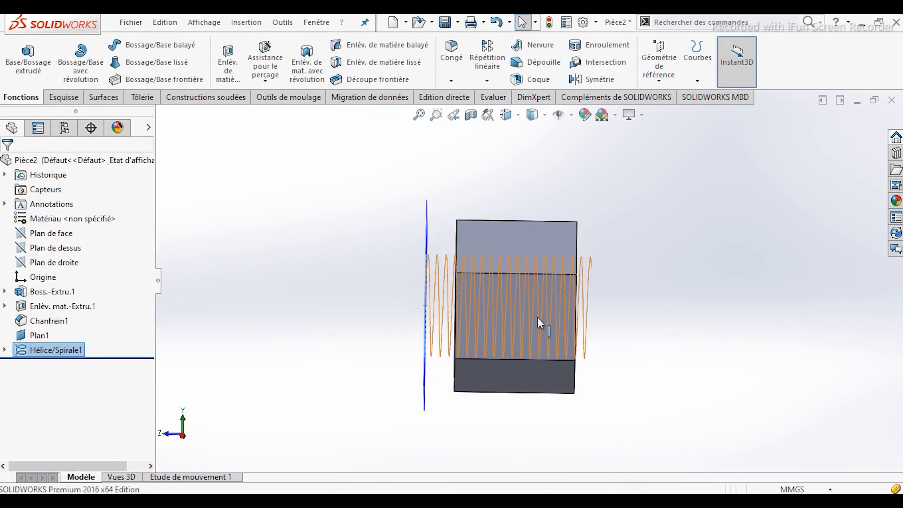
# - Create a section view of the nut with the cutting plane rotated 90° to cut lengthwise through the hole
pyautogui.moveTo(637, 284)
pyautogui.mouseDown(button='middle')
pyautogui.moveTo(635, 317)
pyautogui.moveTo(658, 300)
pyautogui.moveTo(635, 294)
pyautogui.mouseUp(button='middle')
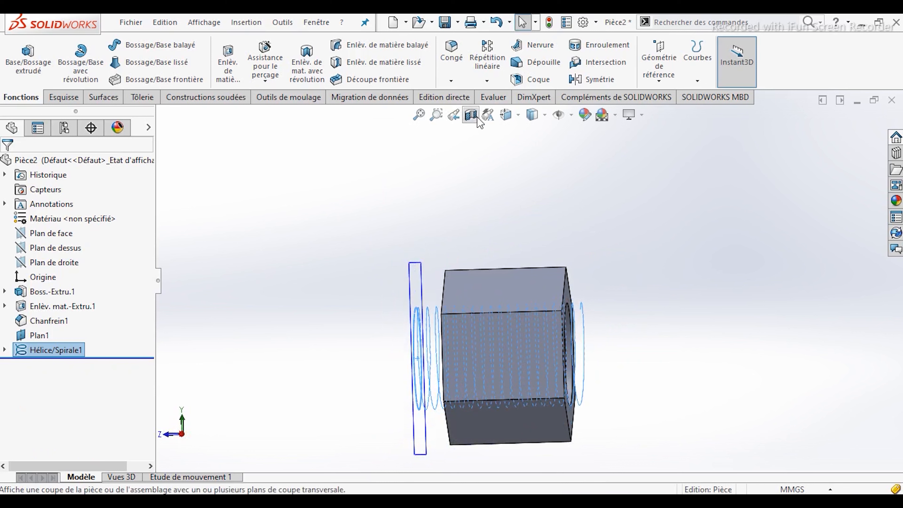
pyautogui.click(470, 113)
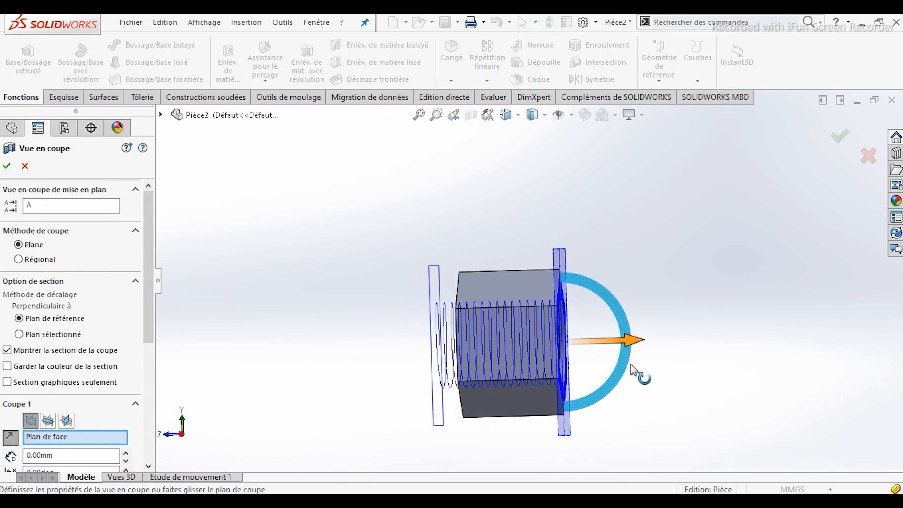
pyautogui.moveTo(627, 365); pyautogui.dragTo(538, 414)
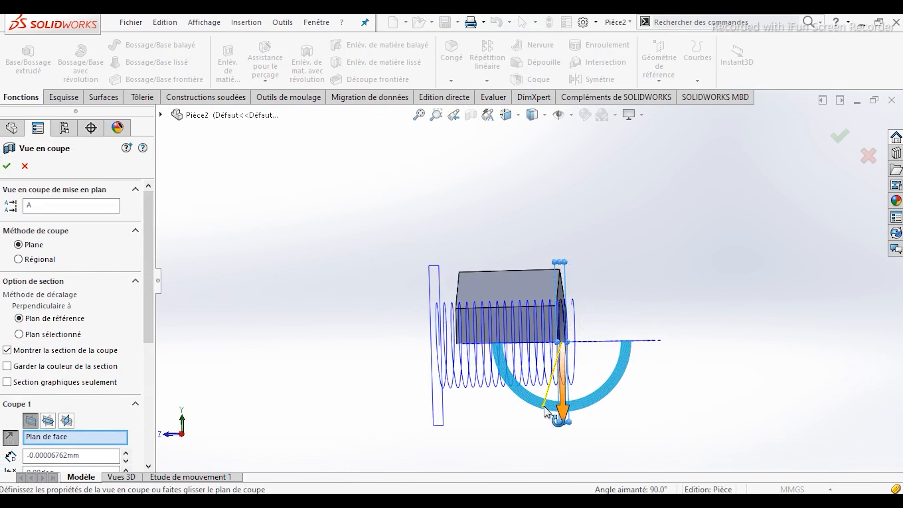
pyautogui.moveTo(526, 410); pyautogui.dragTo(525, 213, button='middle')
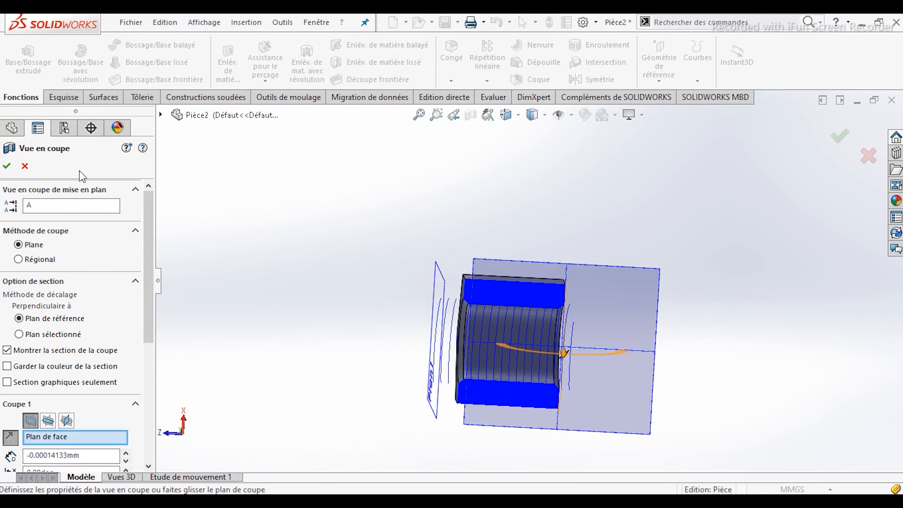
pyautogui.click(6, 166)
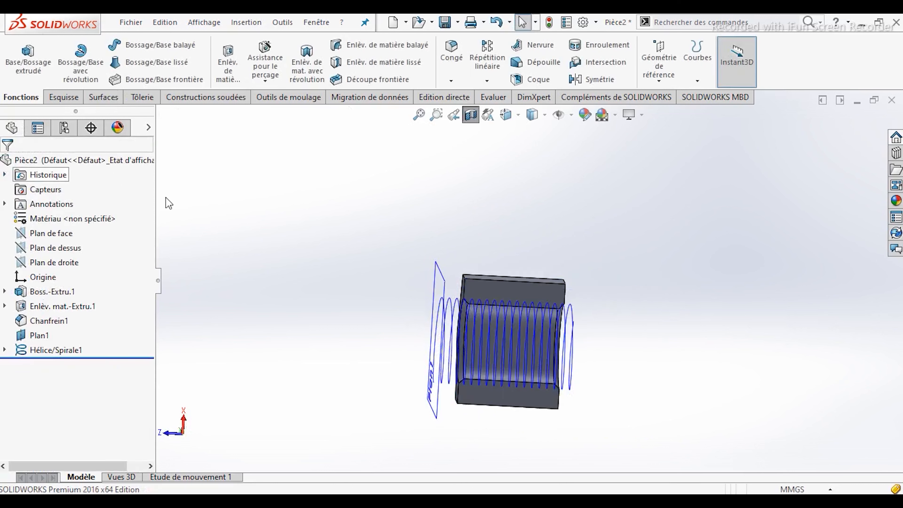
# - Start a sketch on the top plane (Plan de dessus), viewed straight on across the sectioned nut
pyautogui.moveTo(380, 288); pyautogui.dragTo(463, 265, button='middle')
pyautogui.scroll(-3, 433, 338)
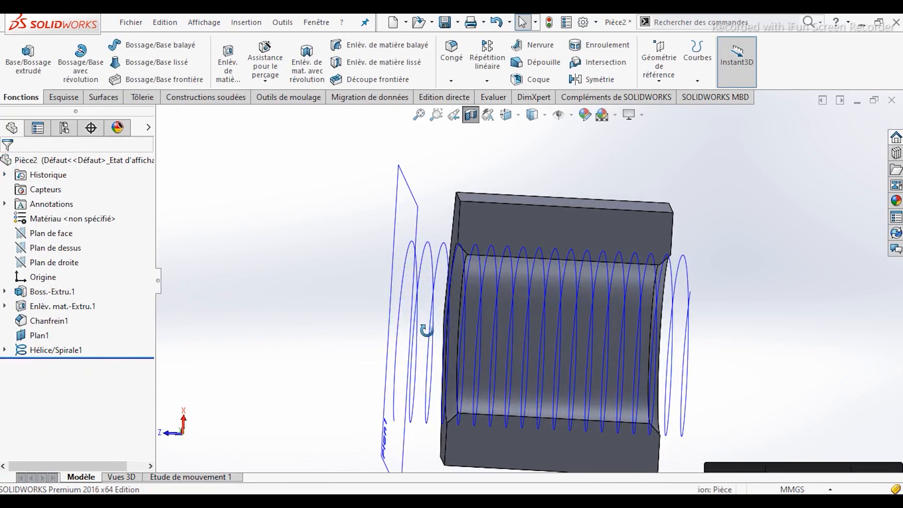
pyautogui.moveTo(425, 329)
pyautogui.mouseDown(button='middle')
pyautogui.moveTo(428, 300)
pyautogui.moveTo(430, 322)
pyautogui.mouseUp(button='middle')
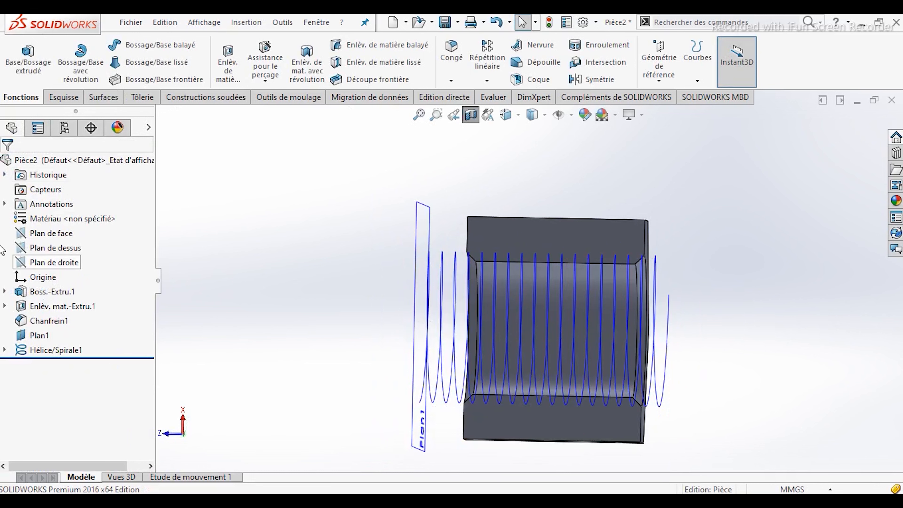
pyautogui.click(56, 248)
pyautogui.click(109, 230)
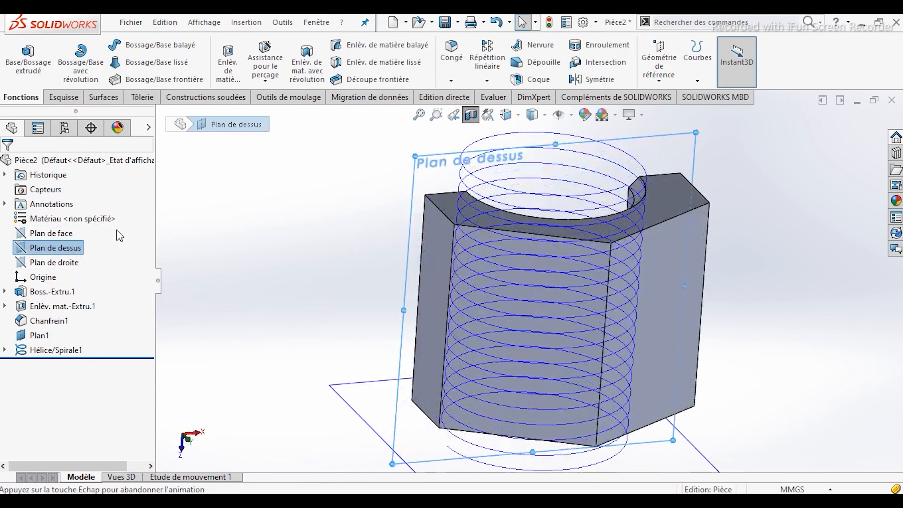
pyautogui.click(44, 249)
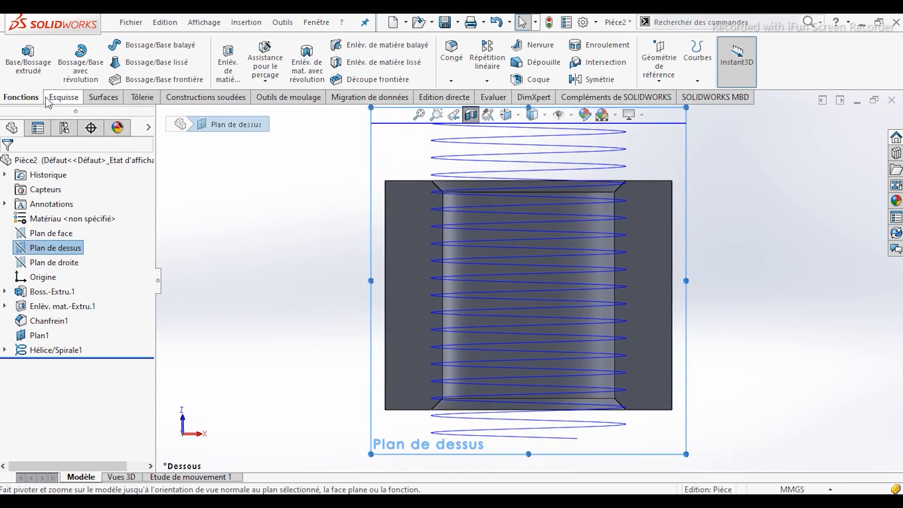
pyautogui.click(58, 101)
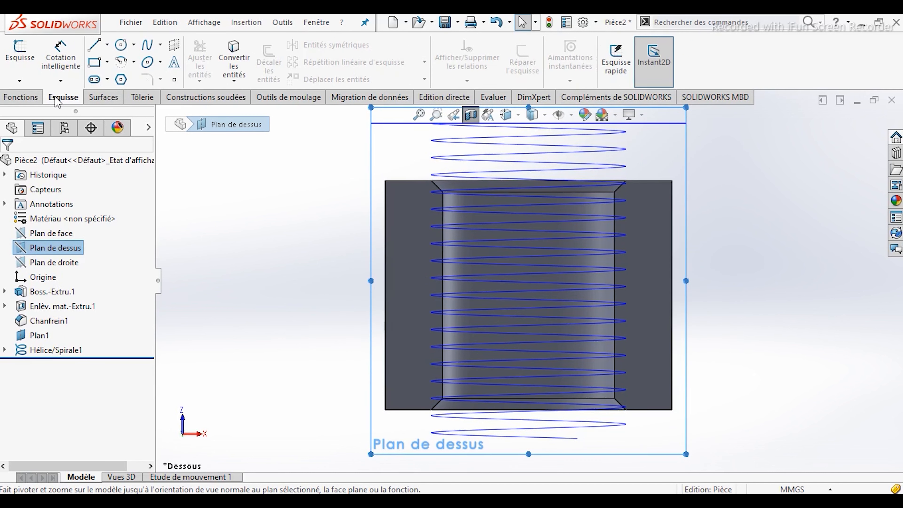
pyautogui.click(20, 55)
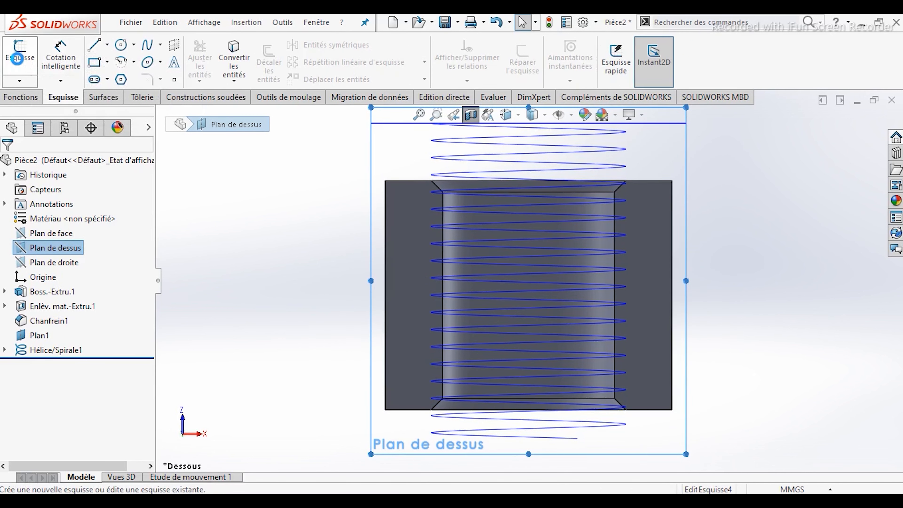
# - Sketch a closed triangle across the hole wall with a vertical inner side and two sides about 2.3 mm long meeting inside the nut material
pyautogui.click(94, 46)
pyautogui.scroll(-5, 452, 240)
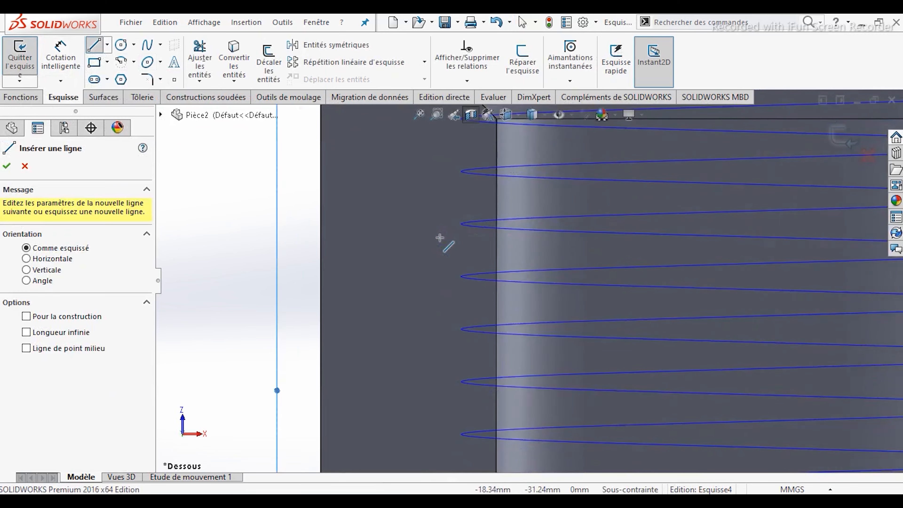
pyautogui.scroll(-3, 494, 232)
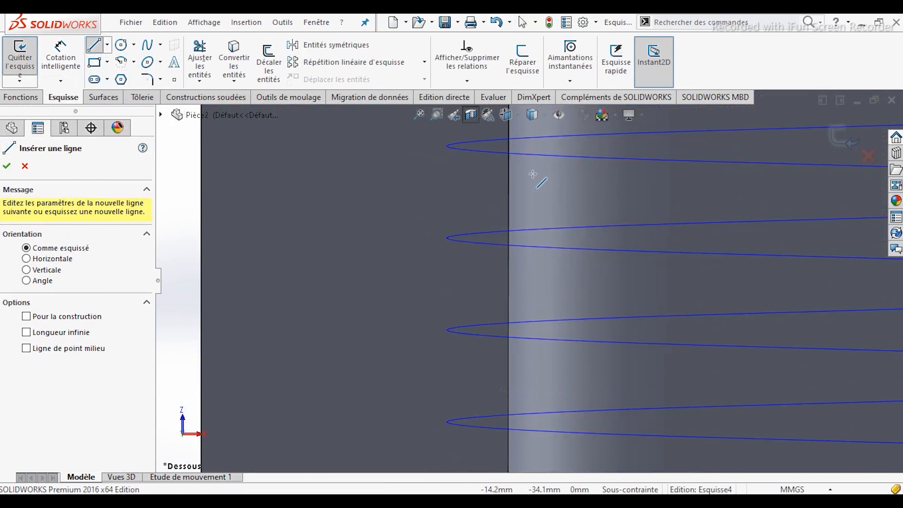
pyautogui.click(529, 167)
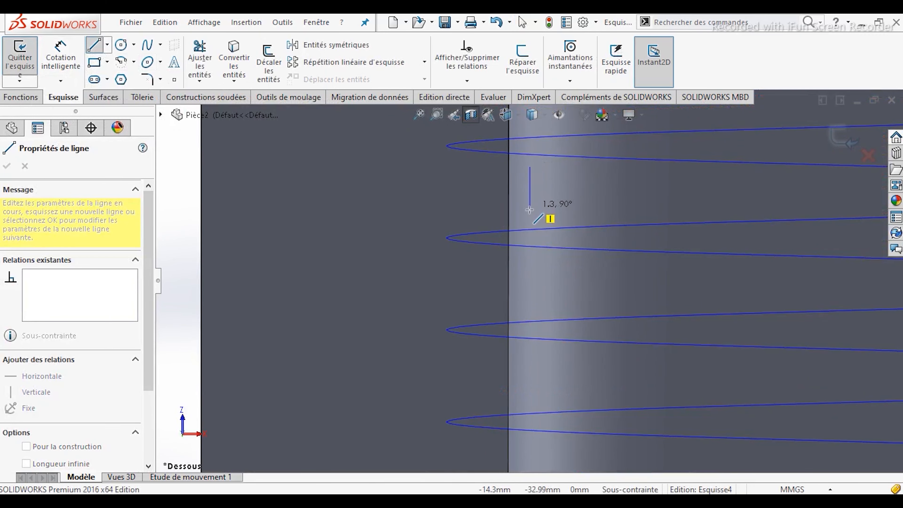
pyautogui.click(530, 220)
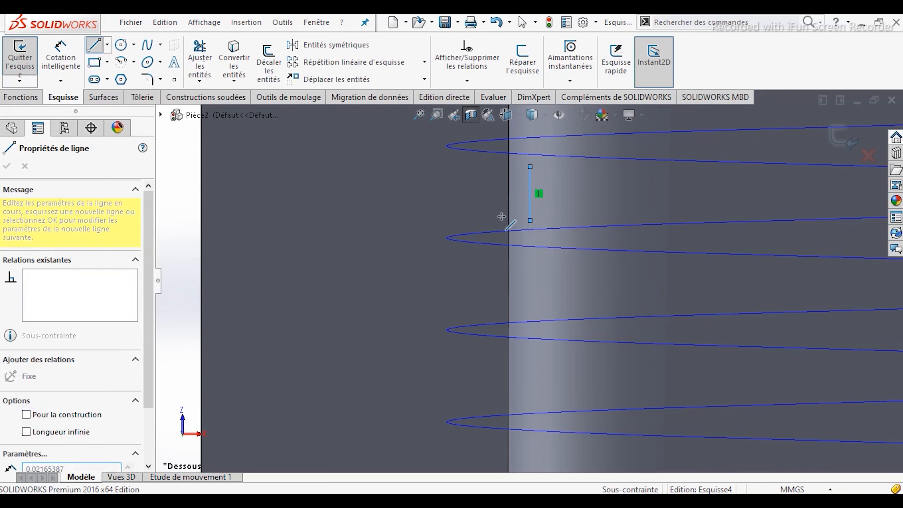
pyautogui.click(463, 194)
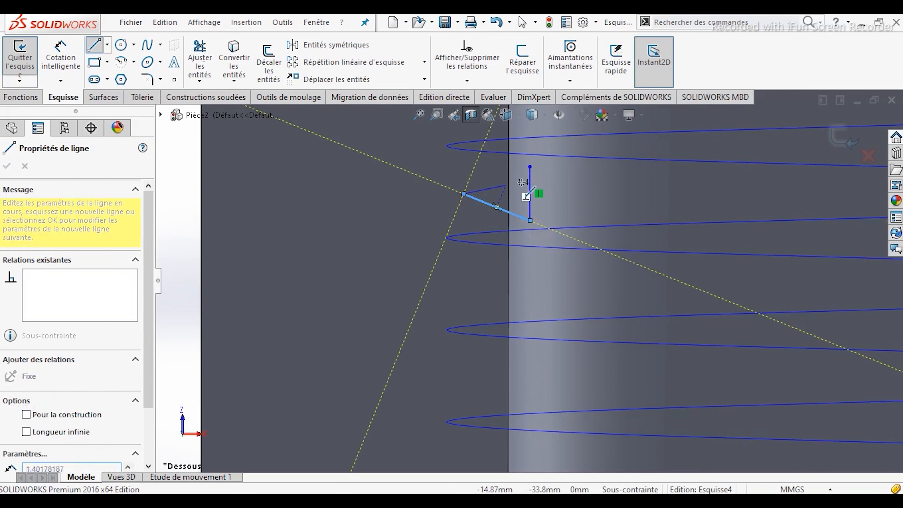
pyautogui.click(530, 166)
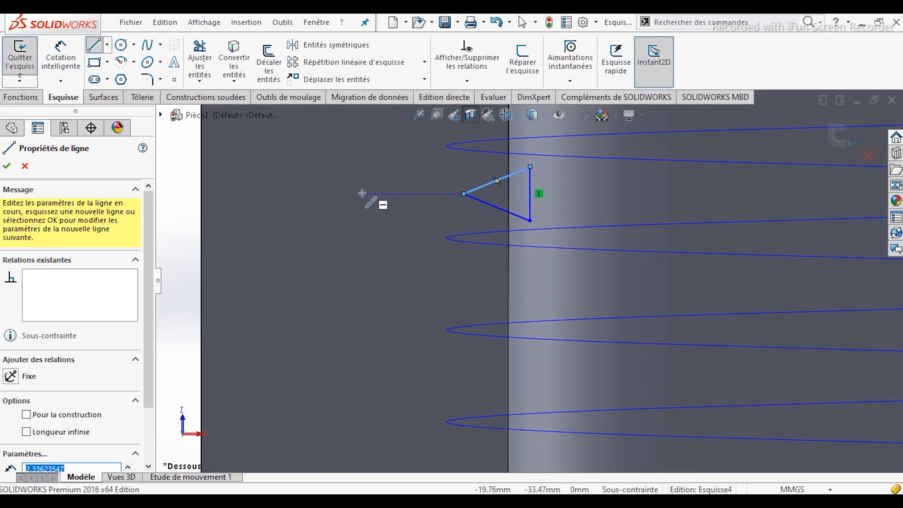
pyautogui.press('Escape')
# - Dimension the angle between the triangle's two slanted sides as 60°
pyautogui.click(54, 63)
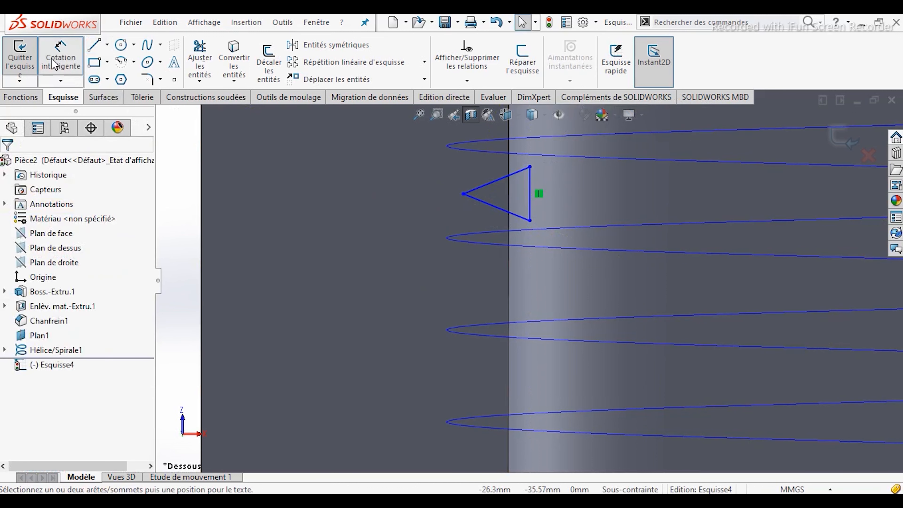
pyautogui.click(489, 203)
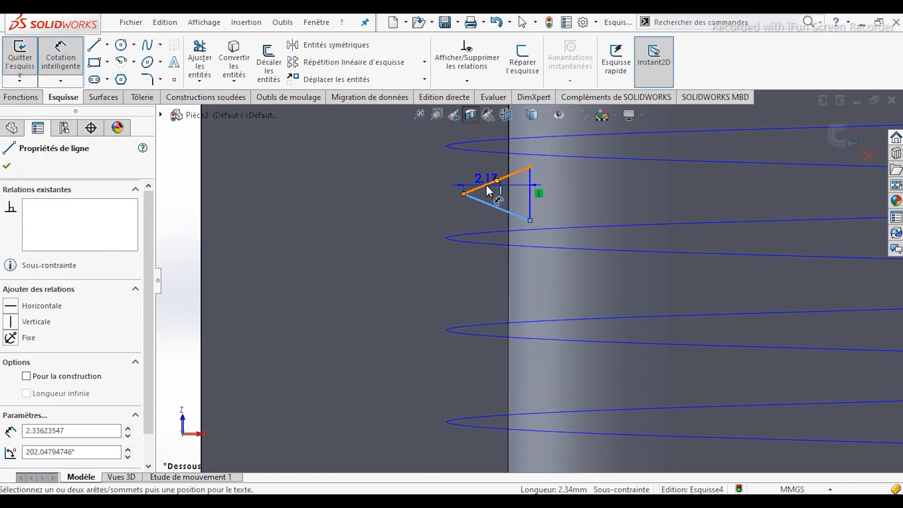
pyautogui.click(486, 186)
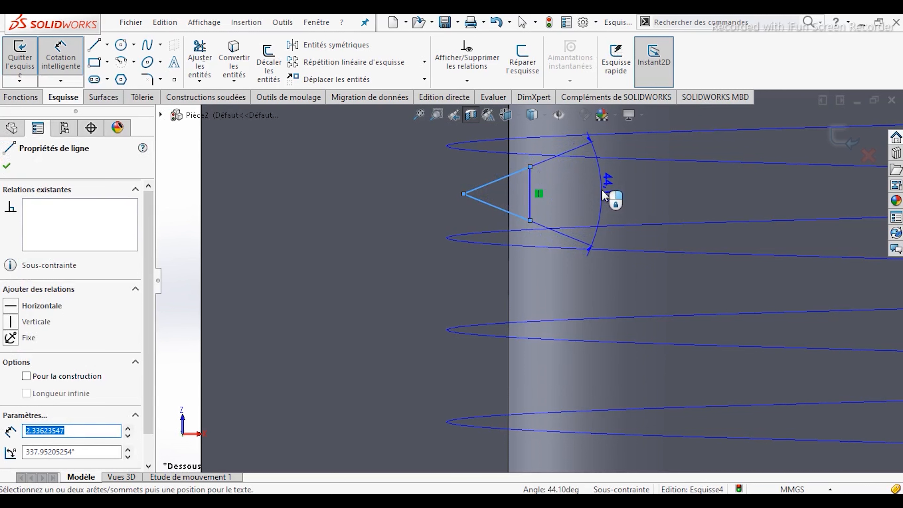
pyautogui.click(600, 191)
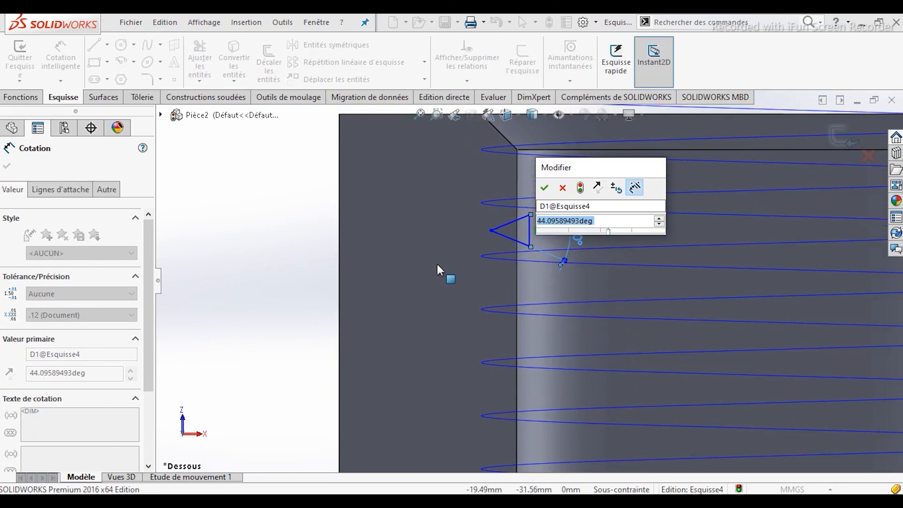
pyautogui.write('60')
pyautogui.press('Return')
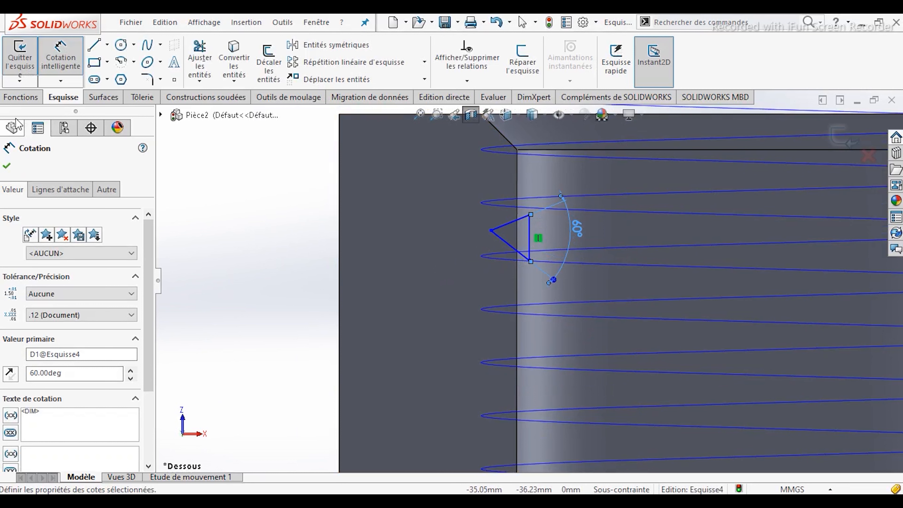
# - Draw a horizontal construction line about 7.9 mm long from the triangle's apex toward the hole's centre
pyautogui.click(108, 45)
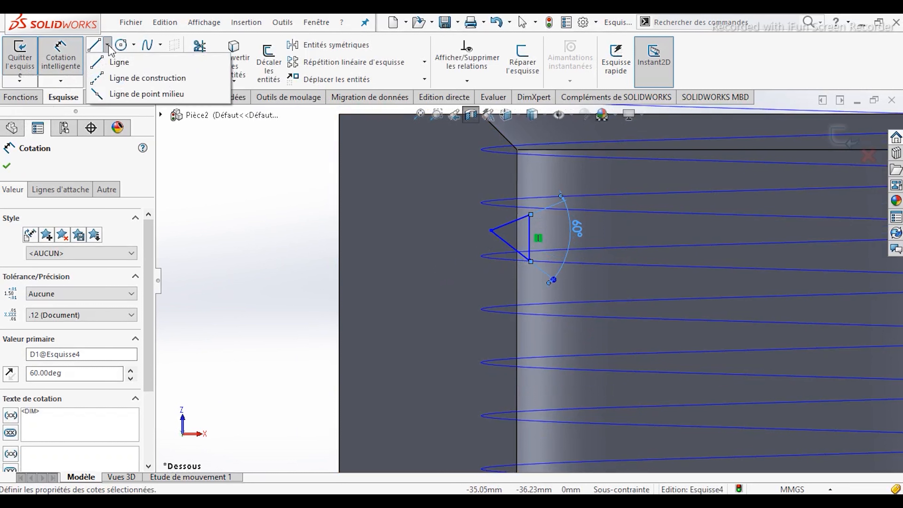
pyautogui.click(146, 78)
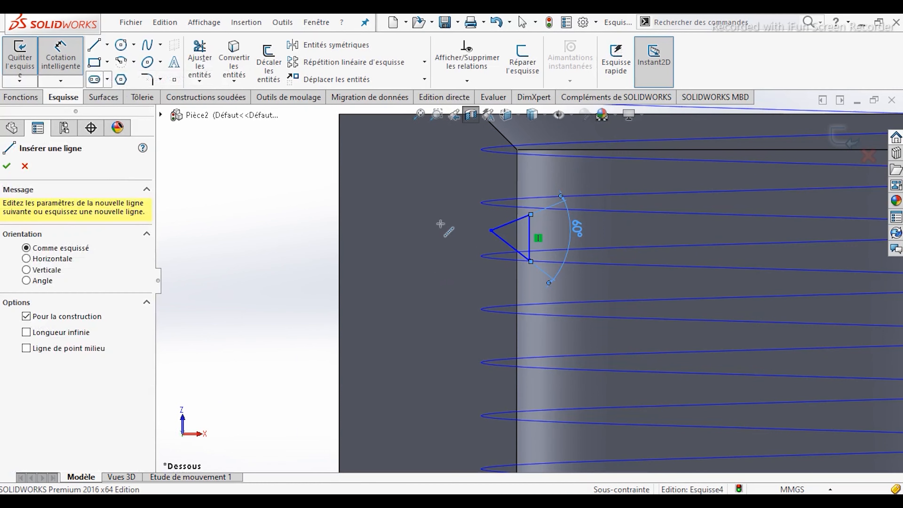
pyautogui.click(490, 230)
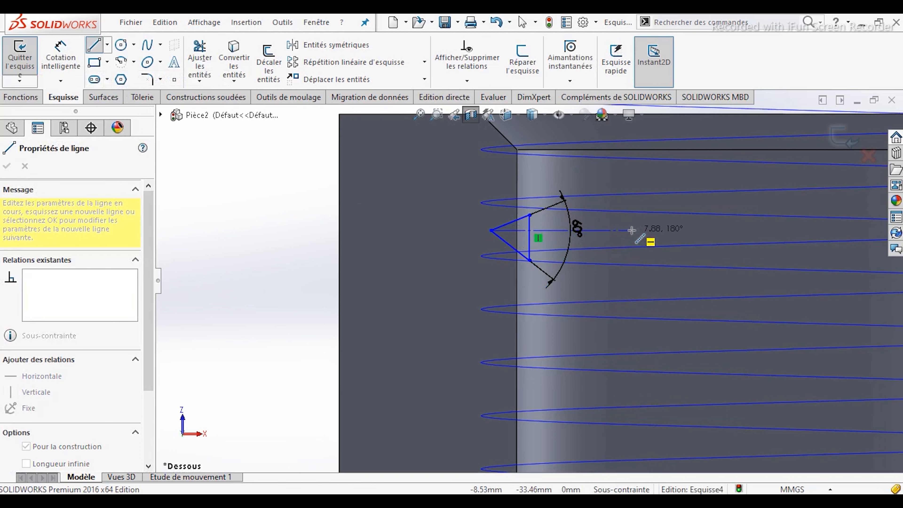
pyautogui.click(631, 230)
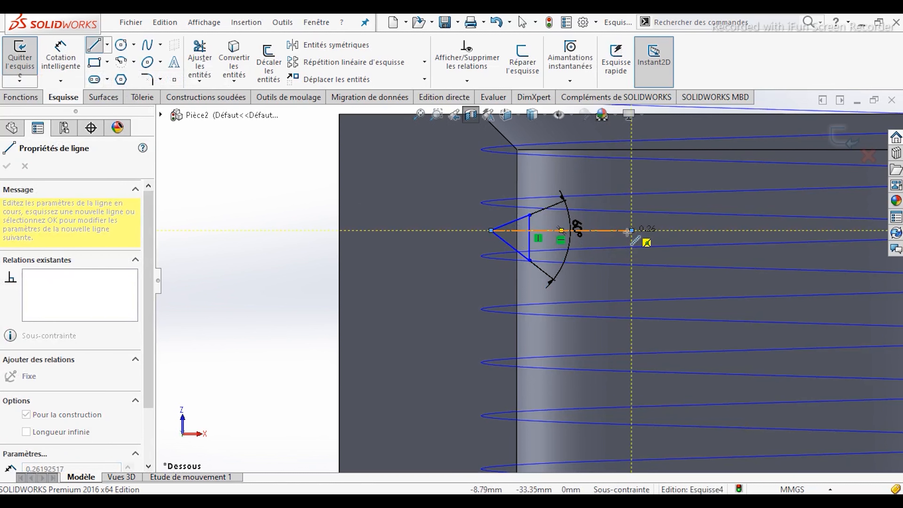
pyautogui.press('Escape')
pyautogui.press('Escape')
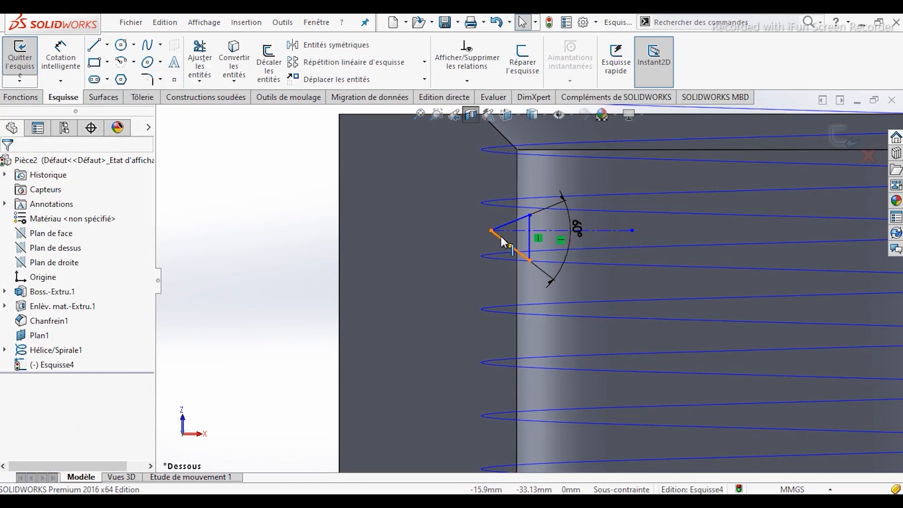
# - Dimension the angle between the construction line and the triangle's lower slanted side as 30°
pyautogui.click(57, 64)
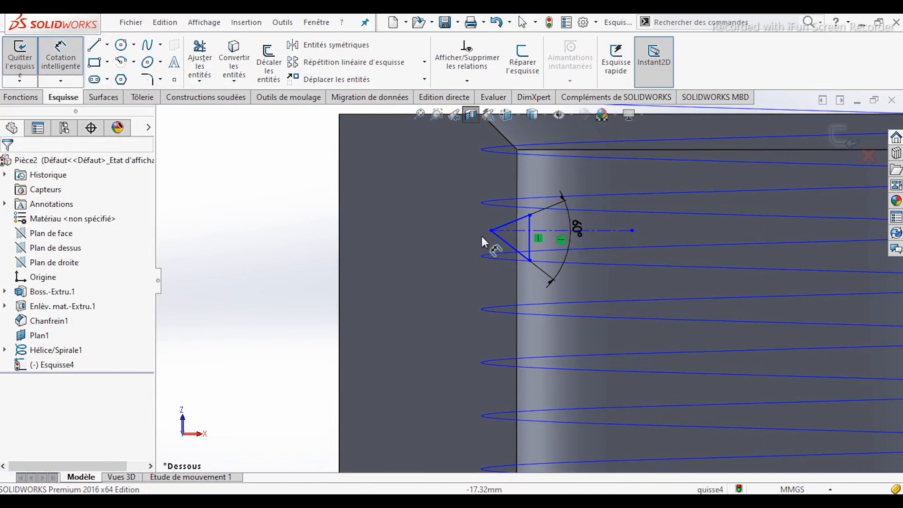
pyautogui.click(508, 231)
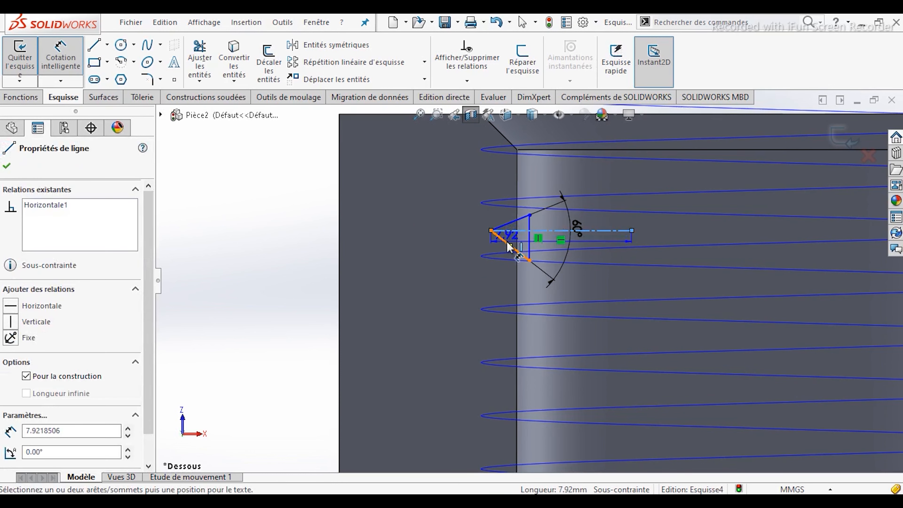
pyautogui.click(512, 246)
pyautogui.click(609, 285)
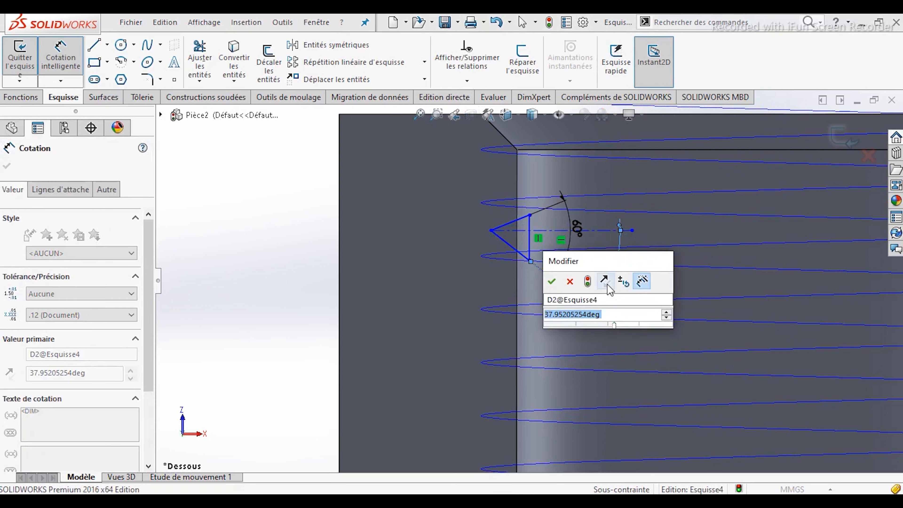
pyautogui.write('60')
pyautogui.press('Escape')
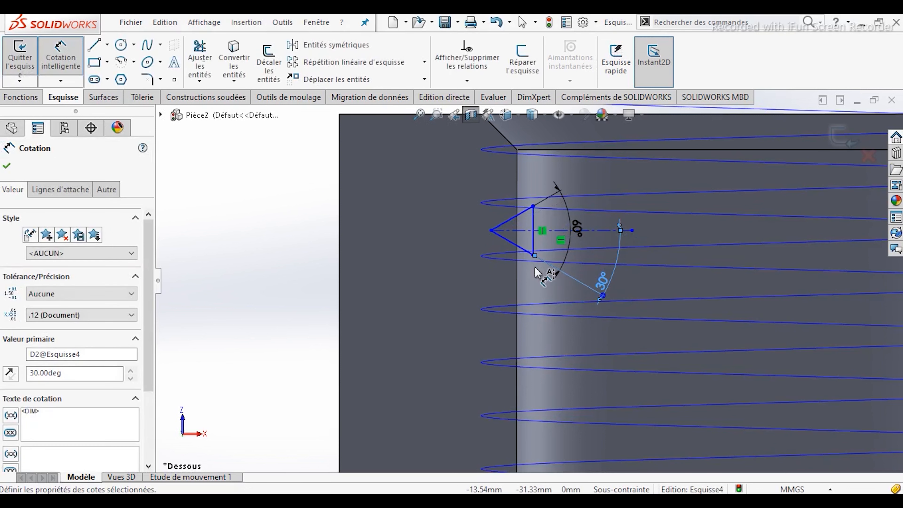
pyautogui.scroll(3, 517, 264)
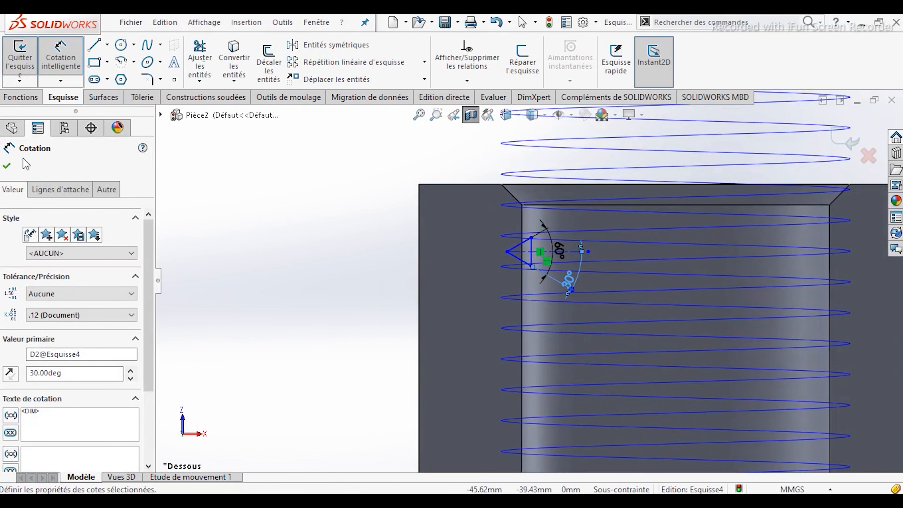
pyautogui.click(6, 167)
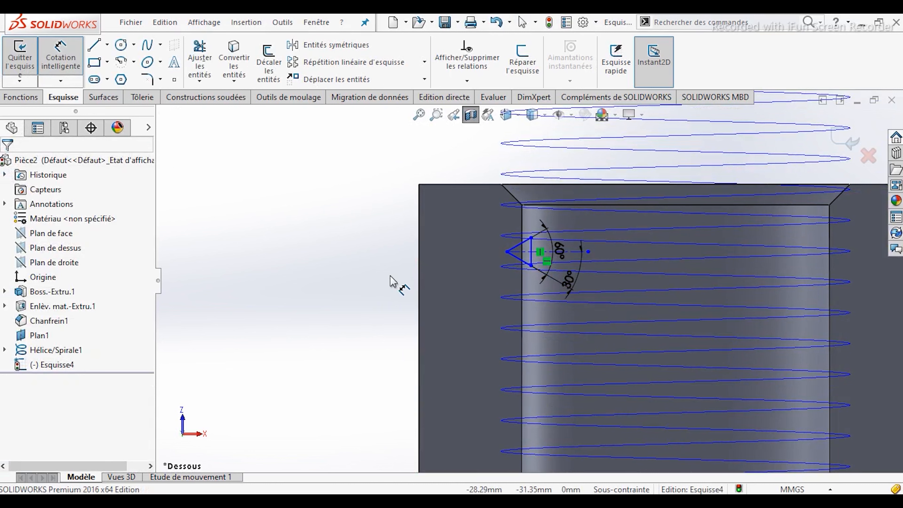
# - Dimension the horizontal distance from the triangle's apex to the nut's outer edge as 8.90 mm
pyautogui.scroll(-5, 517, 255)
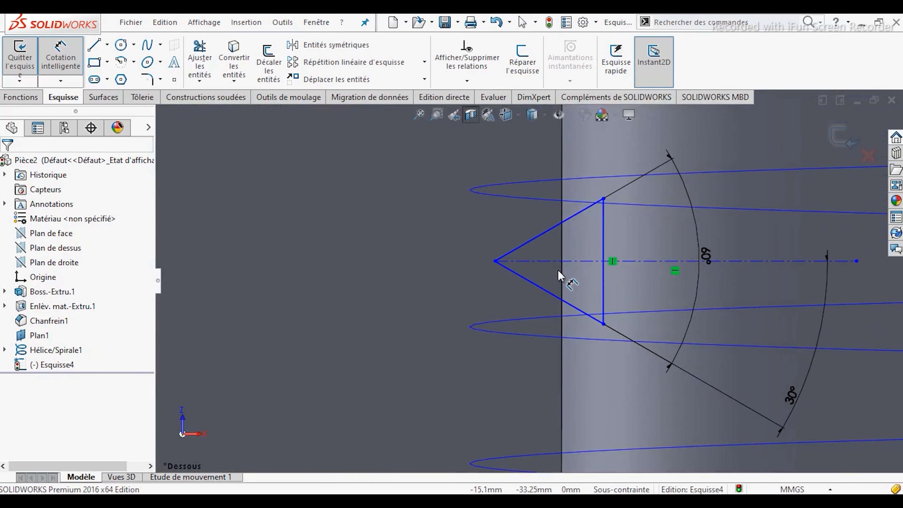
pyautogui.scroll(7, 527, 301)
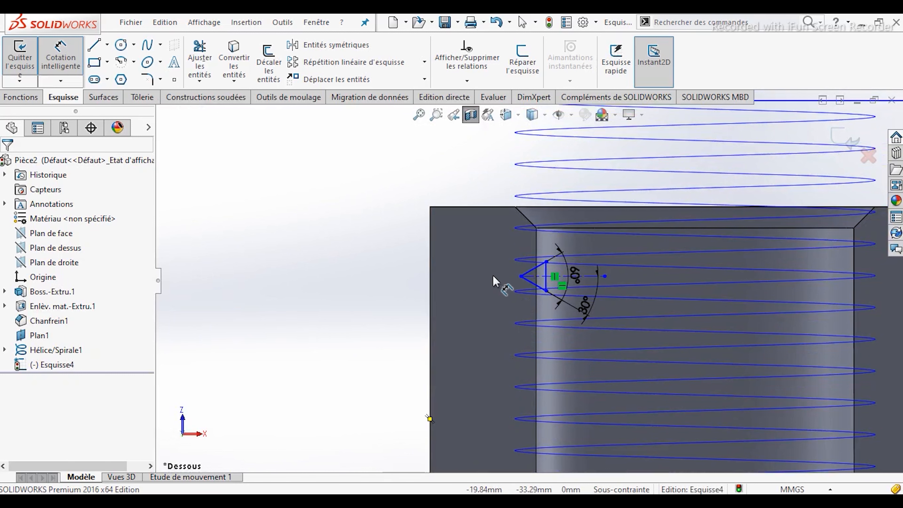
pyautogui.click(520, 276)
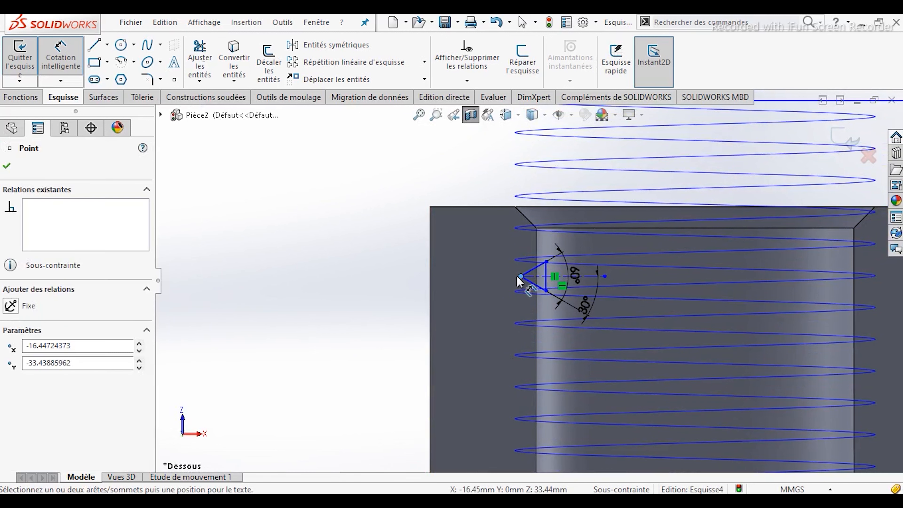
pyautogui.click(431, 297)
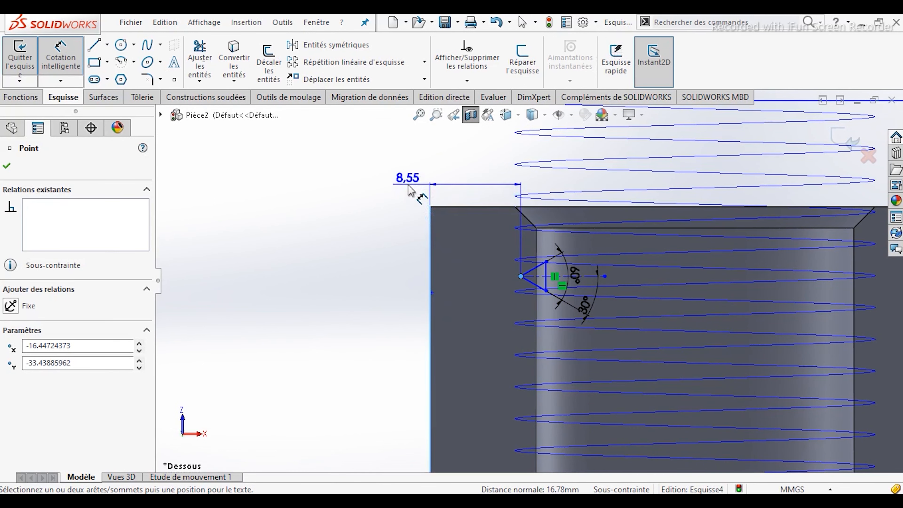
pyautogui.click(411, 187)
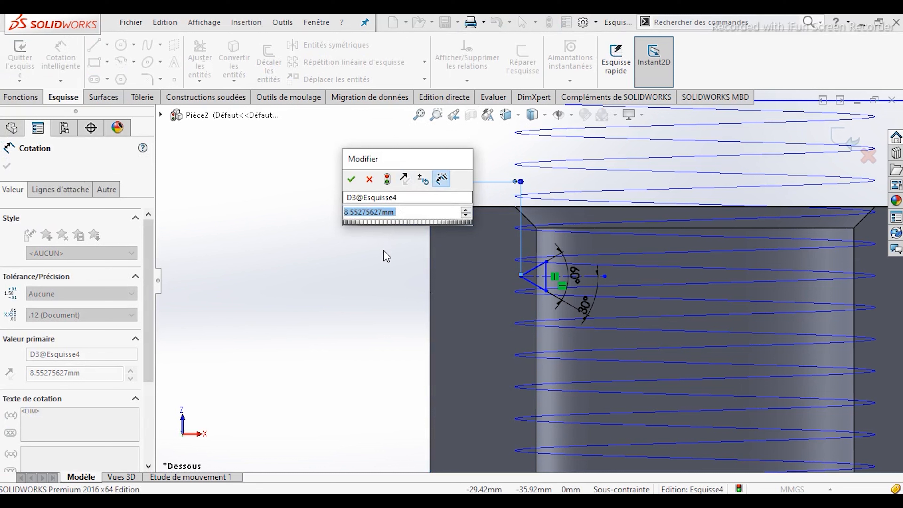
pyautogui.write('8.5')
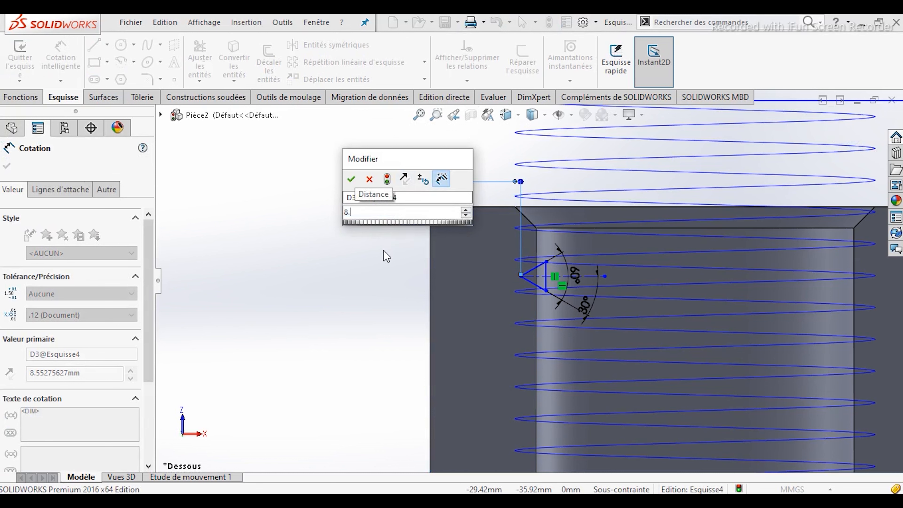
pyautogui.press('Return')
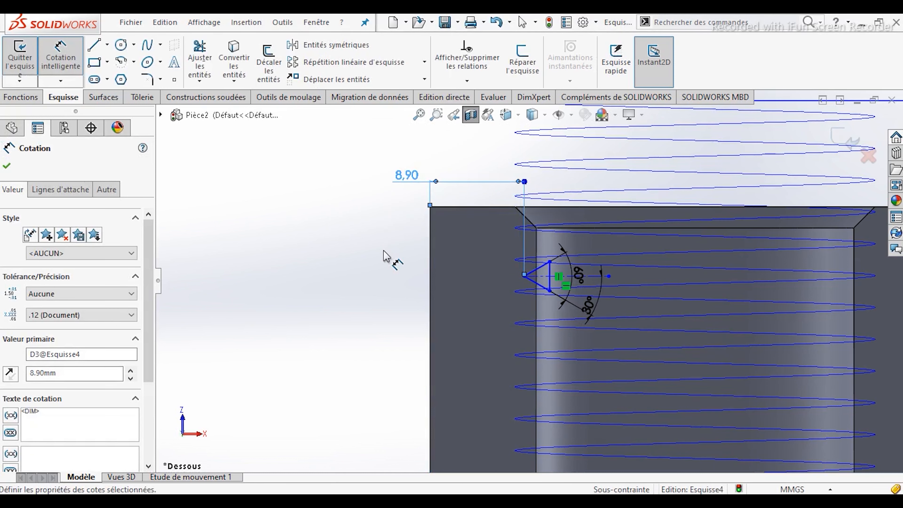
# - Finish dimensioning and exit the triangular thread profile sketch
pyautogui.click(7, 168)
pyautogui.scroll(3, 354, 303)
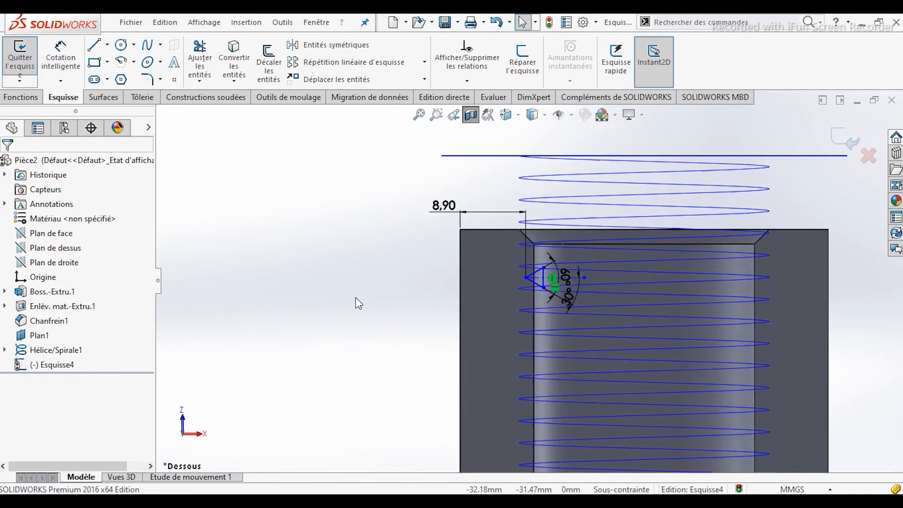
pyautogui.click(22, 98)
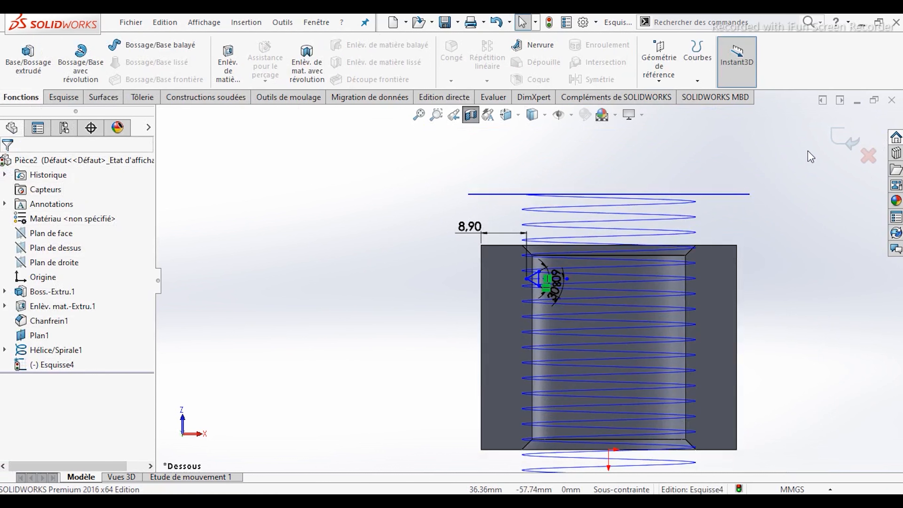
pyautogui.click(839, 140)
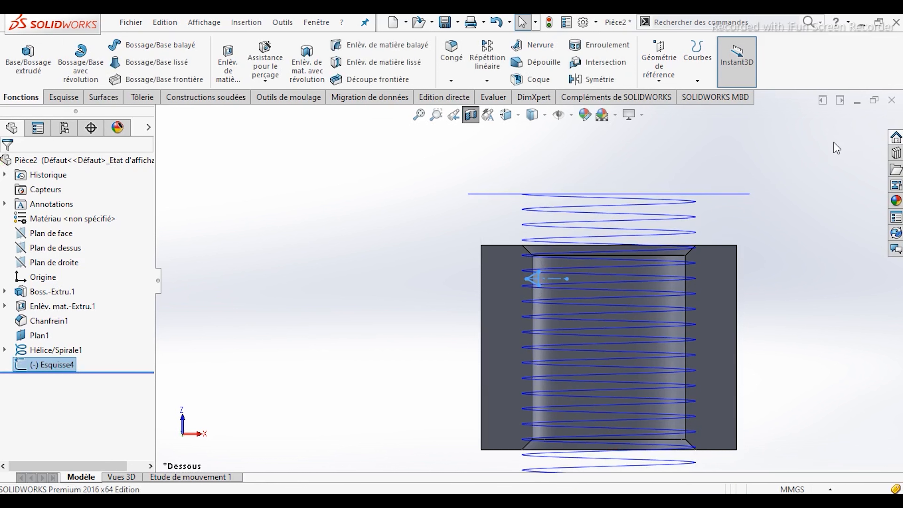
# - Create a swept cut through the nut's hole using the triangular sketch as profile and the helix as path
pyautogui.click(380, 52)
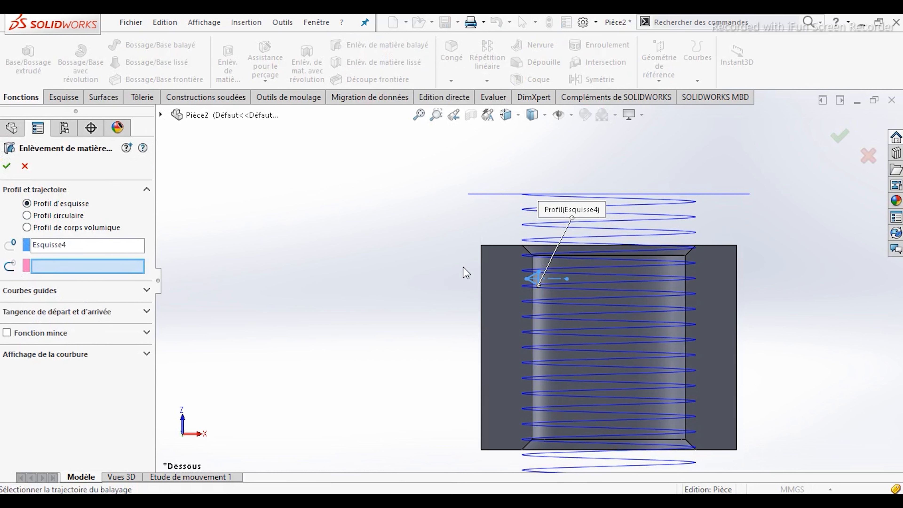
pyautogui.scroll(-3, 536, 226)
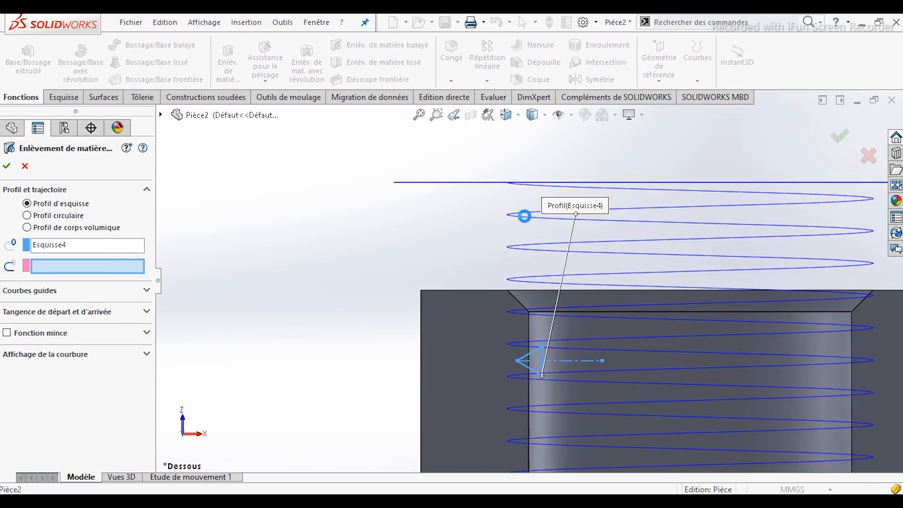
pyautogui.click(524, 214)
pyautogui.scroll(3, 479, 251)
pyautogui.scroll(3, 462, 274)
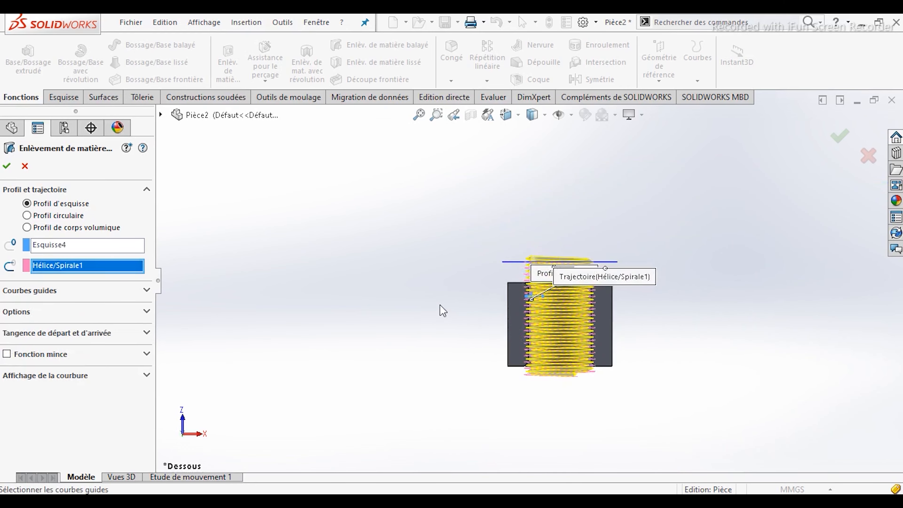
pyautogui.moveTo(441, 308); pyautogui.dragTo(445, 339, button='middle')
pyautogui.scroll(-4, 449, 339)
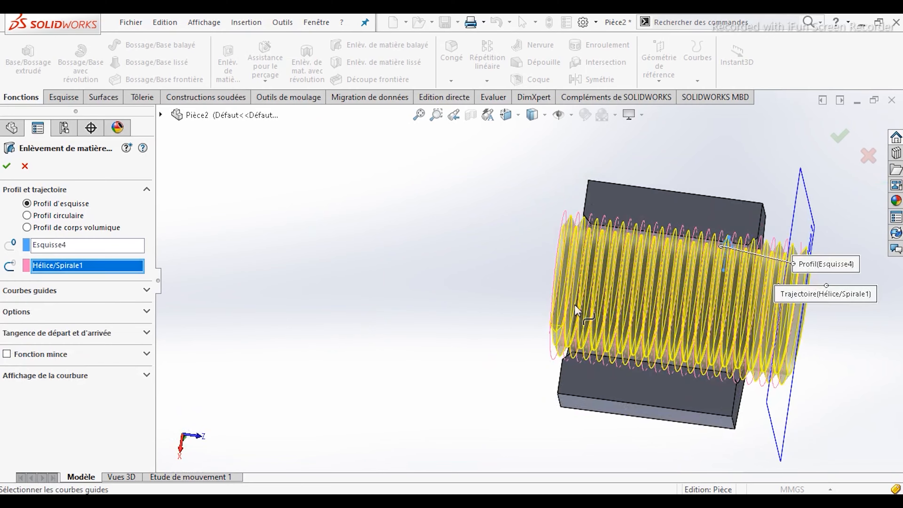
pyautogui.scroll(-1, 621, 308)
pyautogui.moveTo(622, 308); pyautogui.dragTo(583, 264, button='middle')
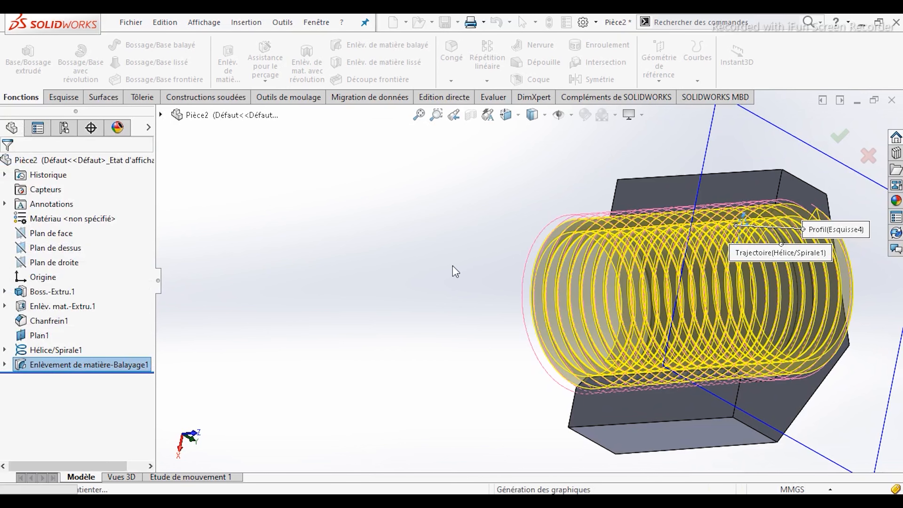
pyautogui.scroll(2, 526, 266)
pyautogui.moveTo(437, 234); pyautogui.dragTo(462, 245, button='middle')
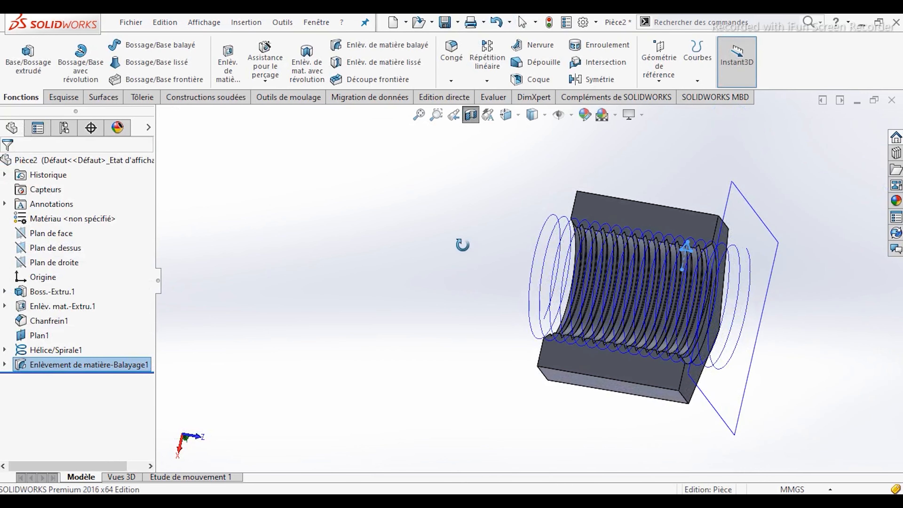
# - Hide the helix curve and the reference plane Plan1
pyautogui.rightClick(558, 230)
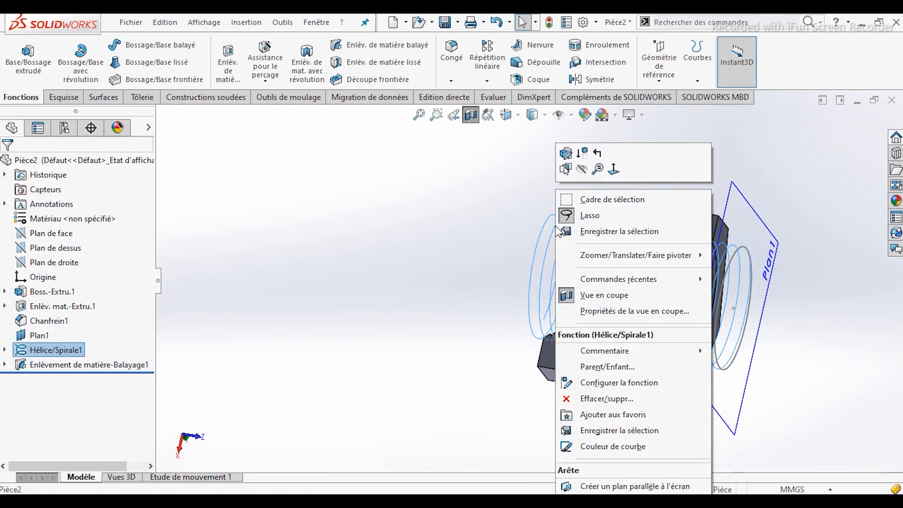
pyautogui.click(581, 169)
pyautogui.moveTo(569, 284); pyautogui.dragTo(533, 269, button='middle')
pyautogui.click(671, 202)
pyautogui.rightClick(671, 203)
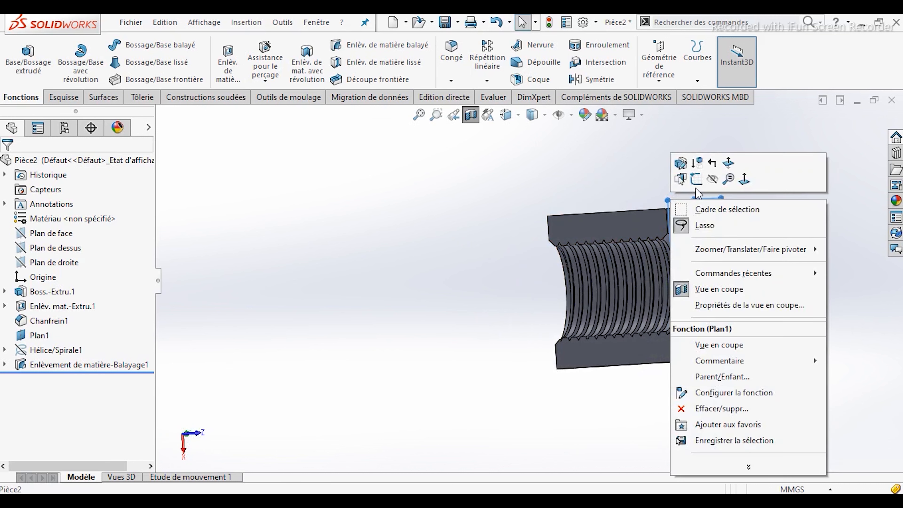
pyautogui.click(706, 183)
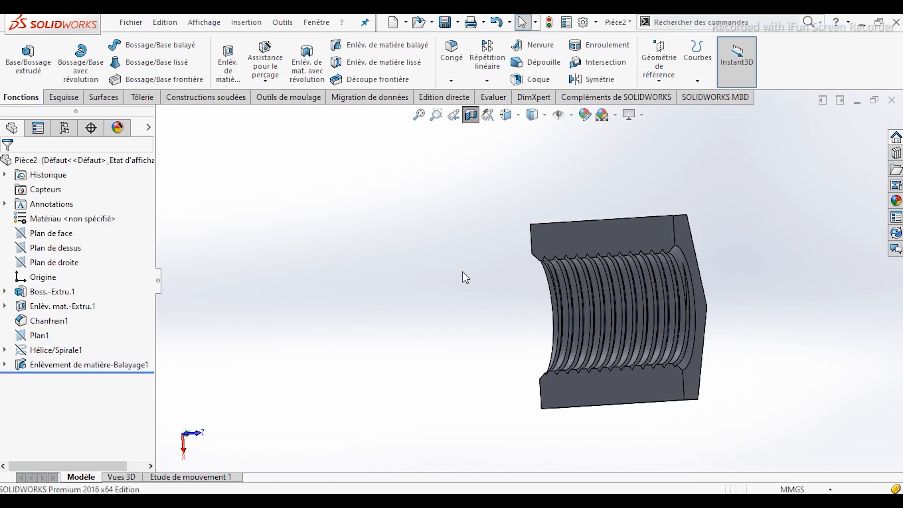
# - Turn off the section view and inspect the internal thread of the whole nut
pyautogui.moveTo(461, 274); pyautogui.dragTo(462, 263, button='middle')
pyautogui.click(470, 115)
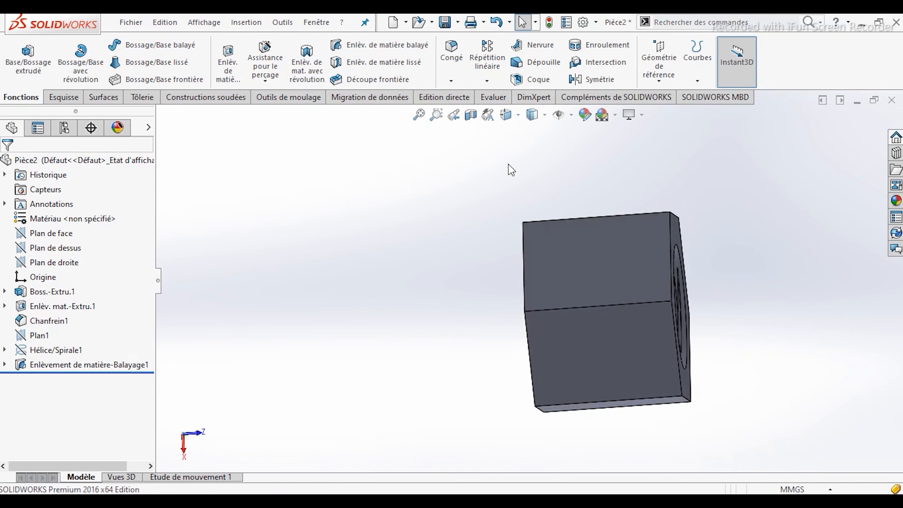
pyautogui.moveTo(456, 171); pyautogui.dragTo(471, 241, button='middle')
pyautogui.scroll(-5, 559, 295)
pyautogui.scroll(5, 559, 295)
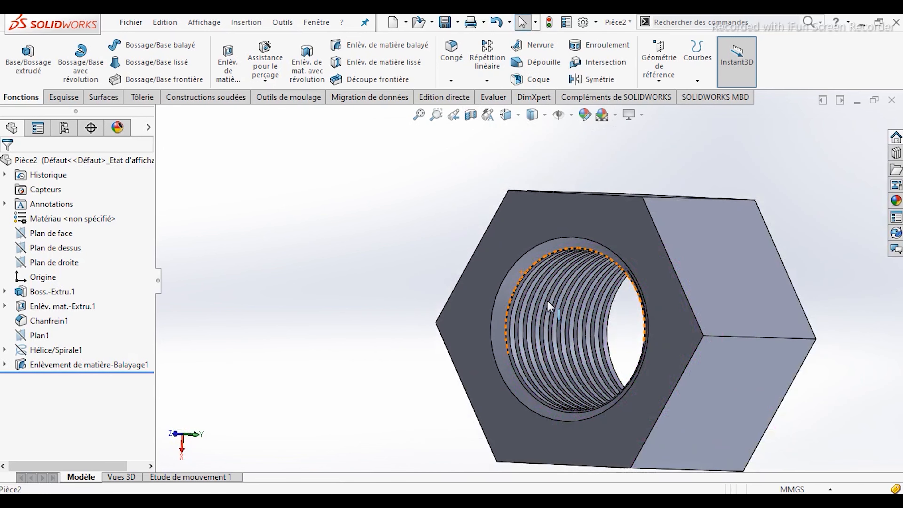
pyautogui.scroll(1, 428, 324)
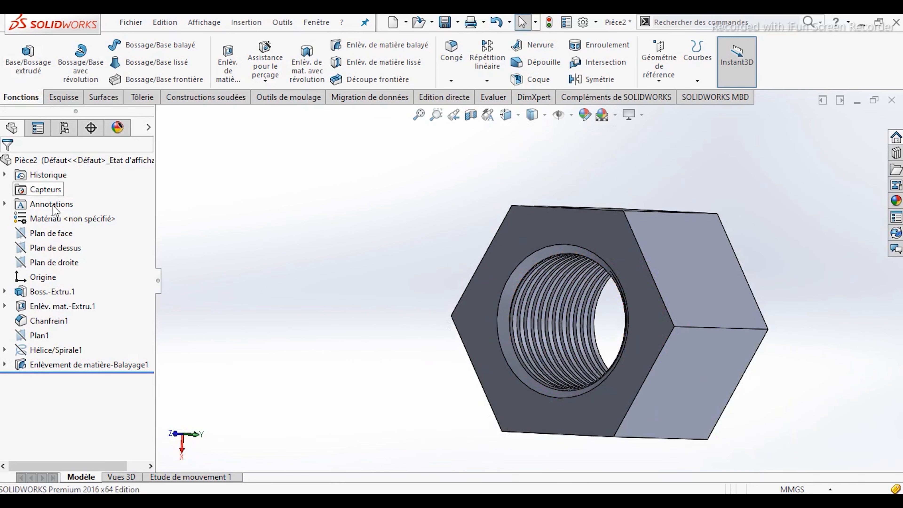
# - Apply a medium grey colour from the standard palette to the hexagonal base extrusion Boss.-Extru.1
pyautogui.rightClick(41, 294)
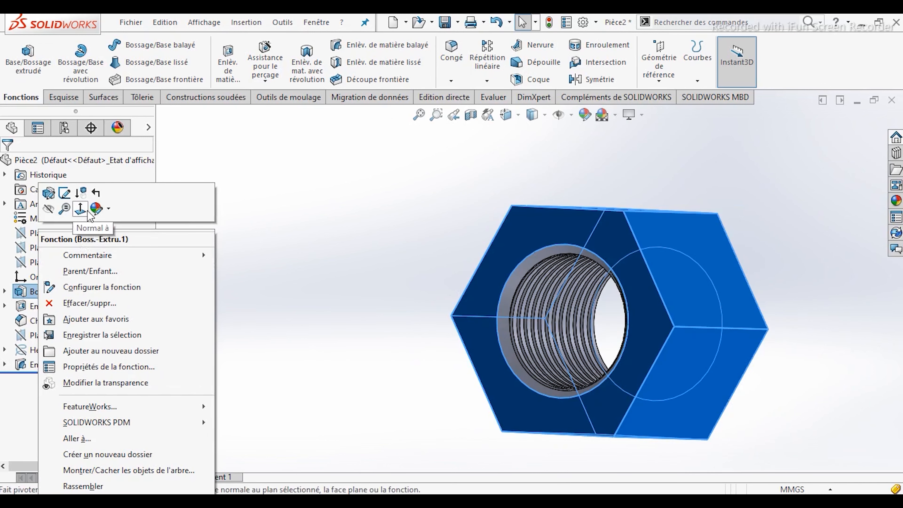
pyautogui.click(99, 212)
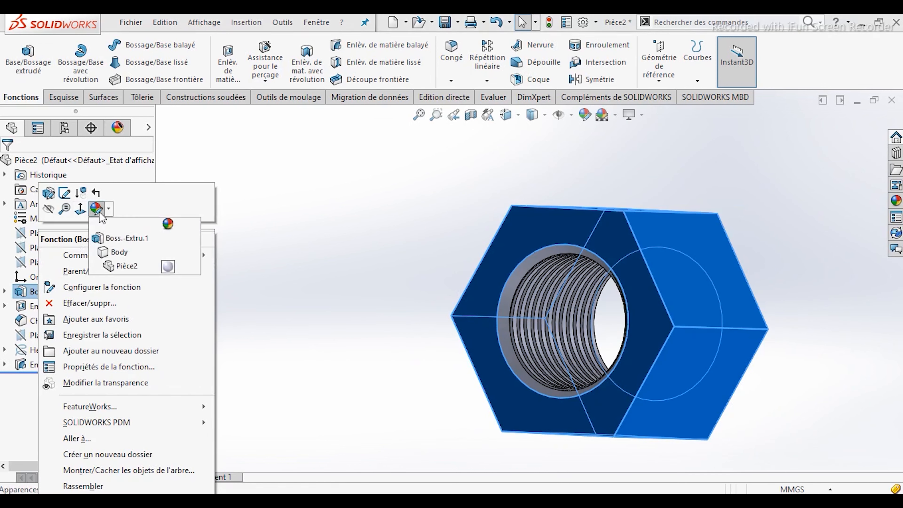
pyautogui.click(122, 256)
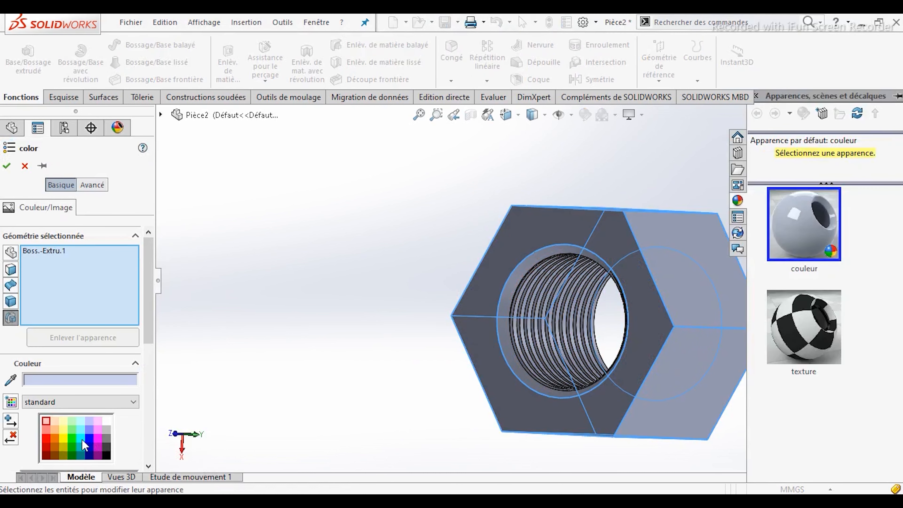
pyautogui.click(107, 429)
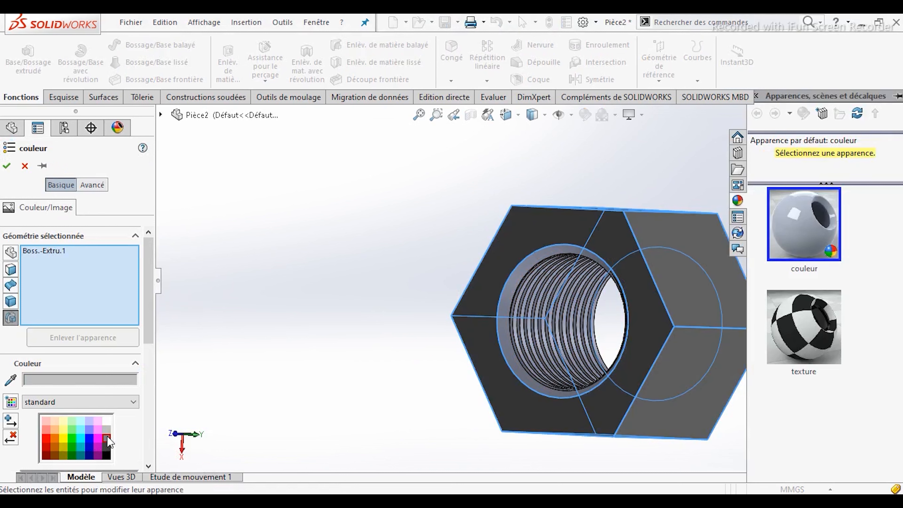
pyautogui.click(108, 438)
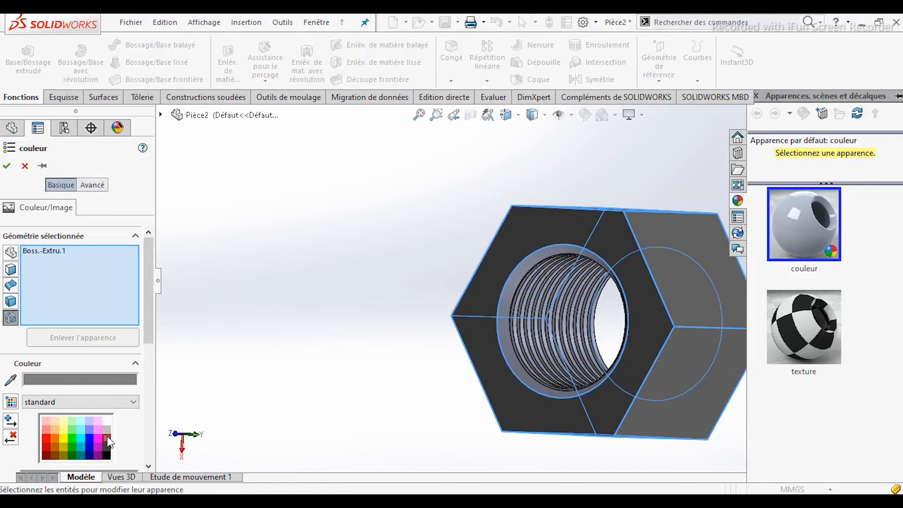
pyautogui.click(9, 169)
# - Examine the coloured nut's outer faces and threaded hole from several angles
pyautogui.scroll(3, 347, 303)
pyautogui.moveTo(321, 274); pyautogui.dragTo(338, 272, button='middle')
pyautogui.click(387, 257)
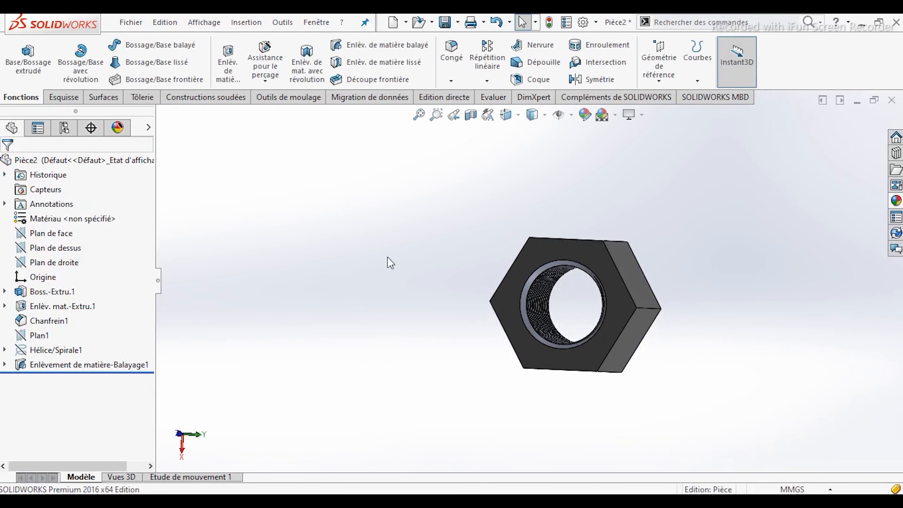
pyautogui.moveTo(387, 257); pyautogui.dragTo(339, 290, button='middle')
pyautogui.scroll(-4, 601, 322)
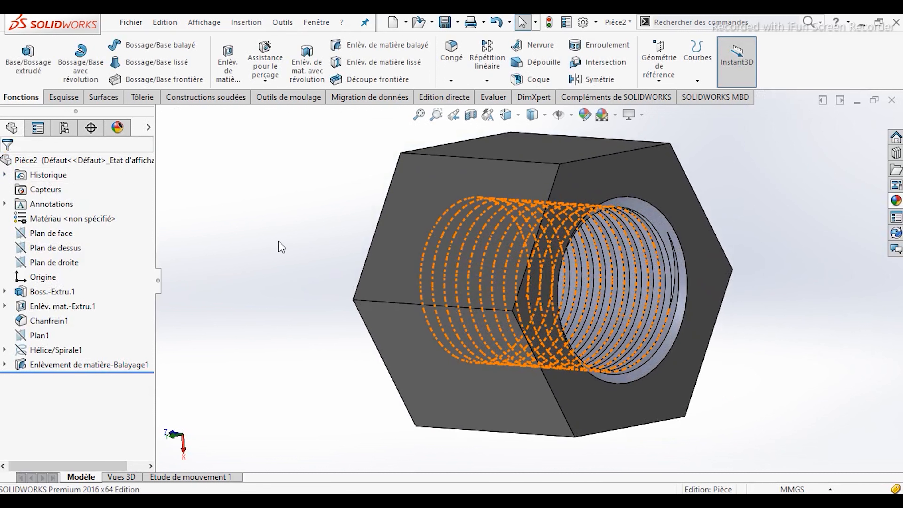
pyautogui.scroll(2, 316, 218)
pyautogui.scroll(-1, 353, 220)
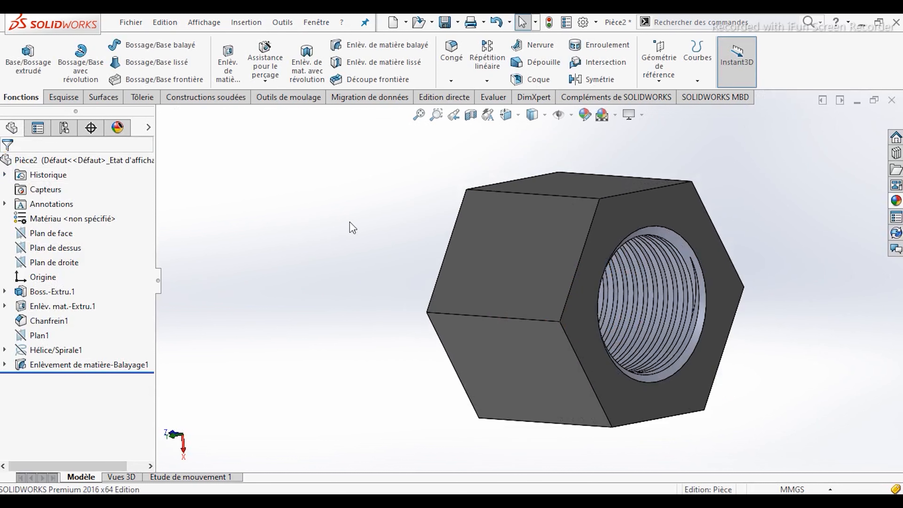
pyautogui.moveTo(349, 221); pyautogui.dragTo(335, 225, button='middle')
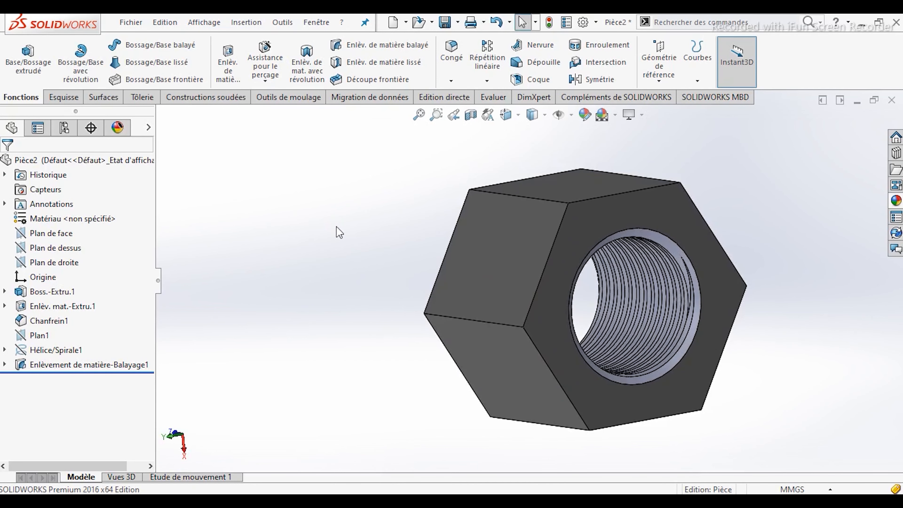